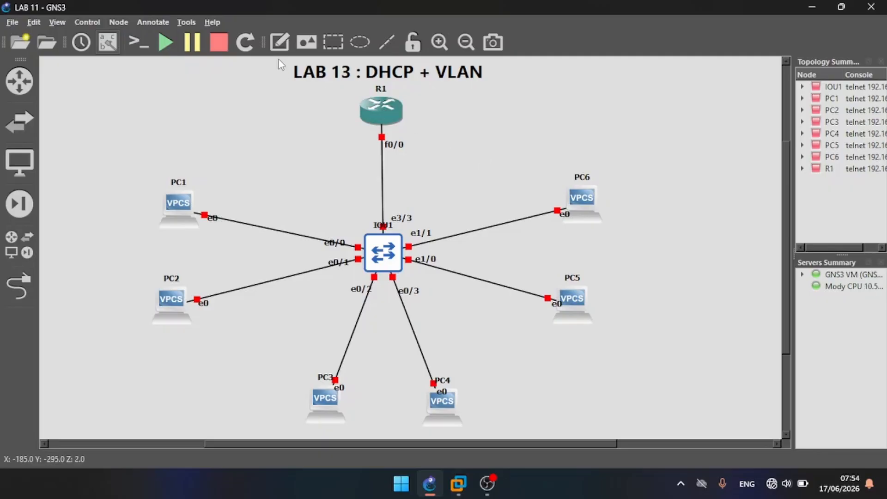
Step: Add a text note reading "RESEAU" and "VLAN 10 : 192.168.10.0/24" in the empty area beside router R1
{"action": "left_click", "coordinate": [636, 83]}
{"action": "type", "text": "RESEAU"}
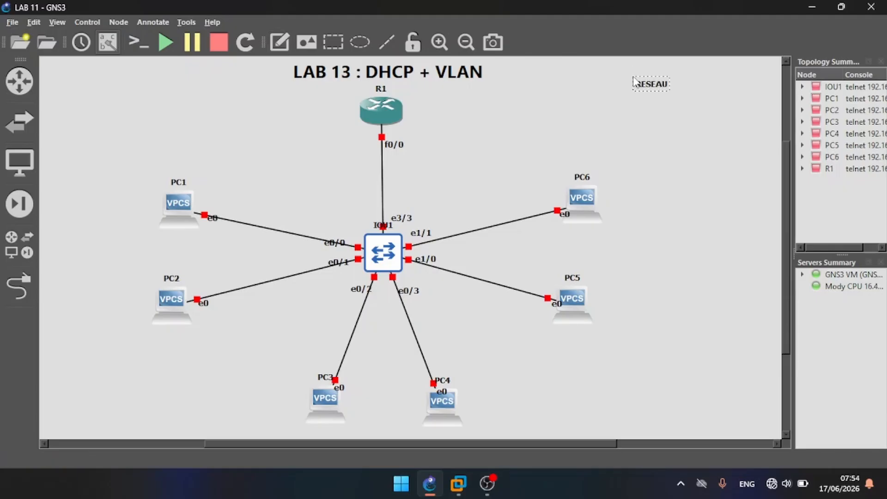
{"action": "key", "text": "Return"}
{"action": "type", "text": "VLAN 10 : 192.168.10.0/24"}
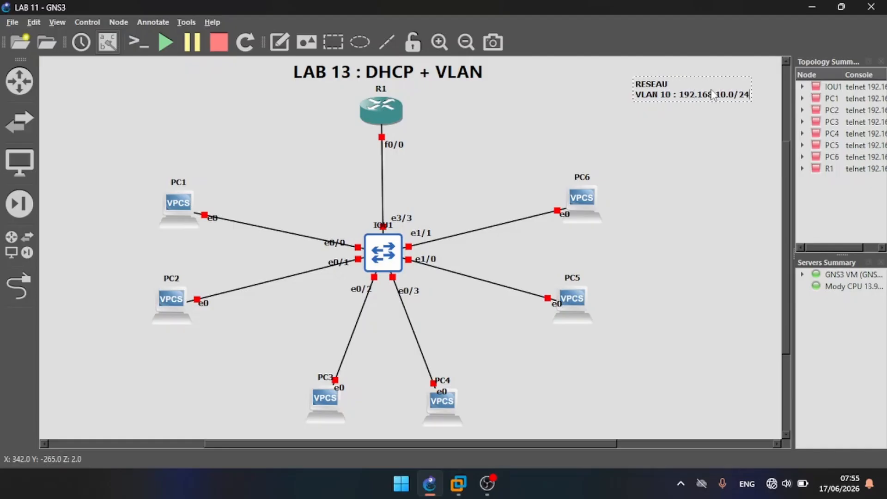
Step: Open the network note for editing and add two copies of its VLAN 10 line below the original
{"action": "right_click", "coordinate": [736, 90]}
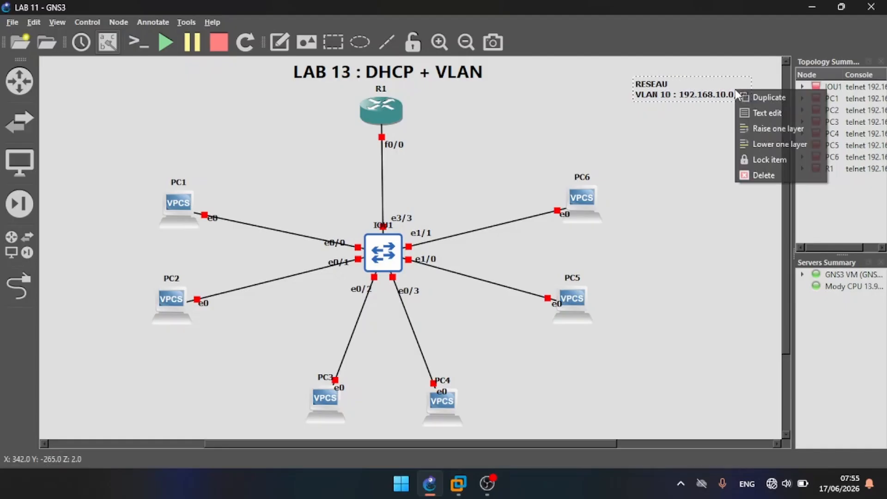
{"action": "left_click", "coordinate": [756, 110]}
{"action": "left_click_drag", "start_coordinate": [426, 228], "coordinate": [296, 224]}
{"action": "key", "text": "ctrl+c"}
{"action": "key", "text": "Right"}
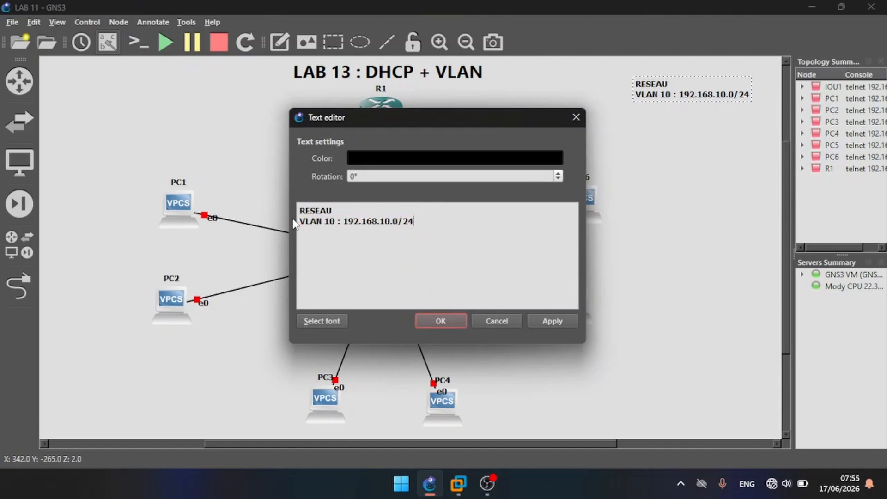
{"action": "key", "text": "ctrl+v"}
{"action": "key", "text": "ctrl+v"}
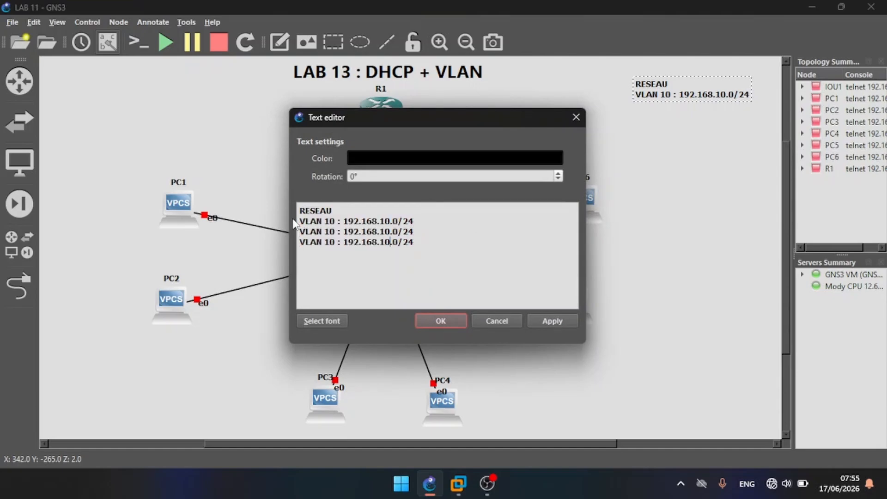
Step: Change the last line of the note to "VLAN 30 : 192.168.30.0/24"
{"action": "key", "text": "BackSpace"}
{"action": "key", "text": "BackSpace"}
{"action": "type", "text": "30"}
{"action": "key", "text": "BackSpace"}
{"action": "key", "text": "BackSpace"}
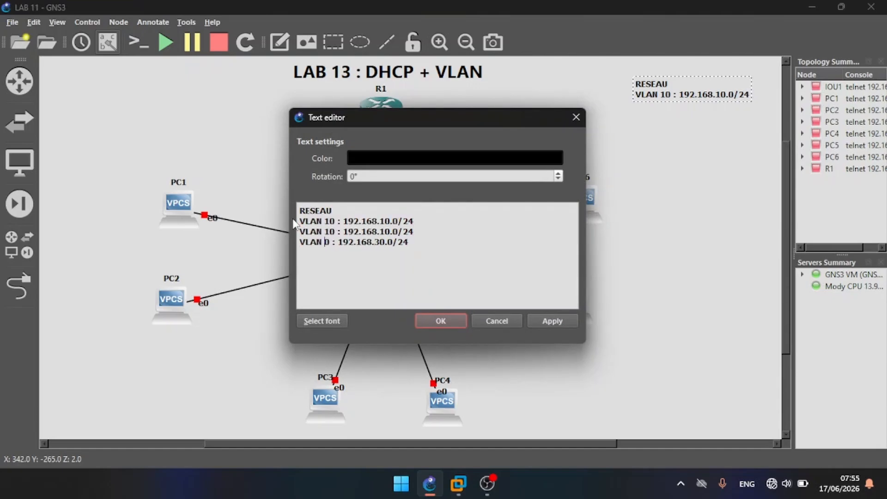
{"action": "type", "text": "30"}
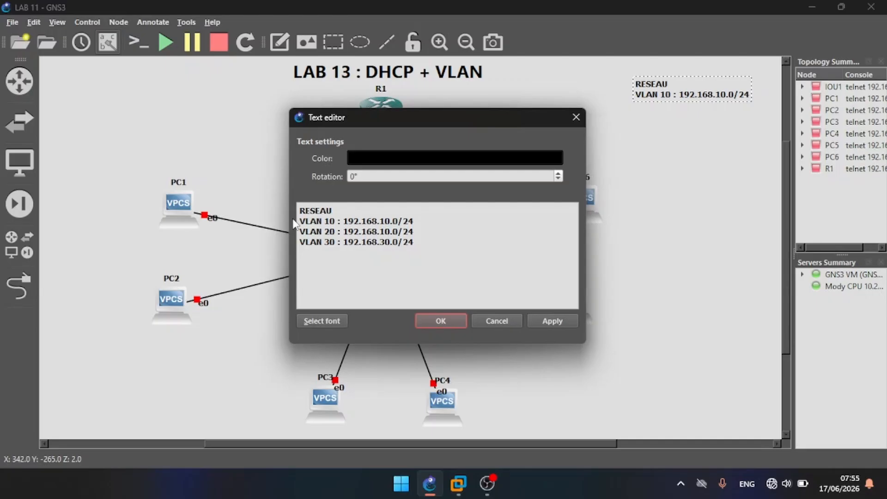
Step: Change the note's middle line to "VLAN 20 : 192.168.20.0/24" and apply the edited text
{"action": "key", "text": "BackSpace"}
{"action": "key", "text": "BackSpace"}
{"action": "type", "text": "20"}
{"action": "left_click", "coordinate": [543, 320]}
{"action": "left_click", "coordinate": [459, 320]}
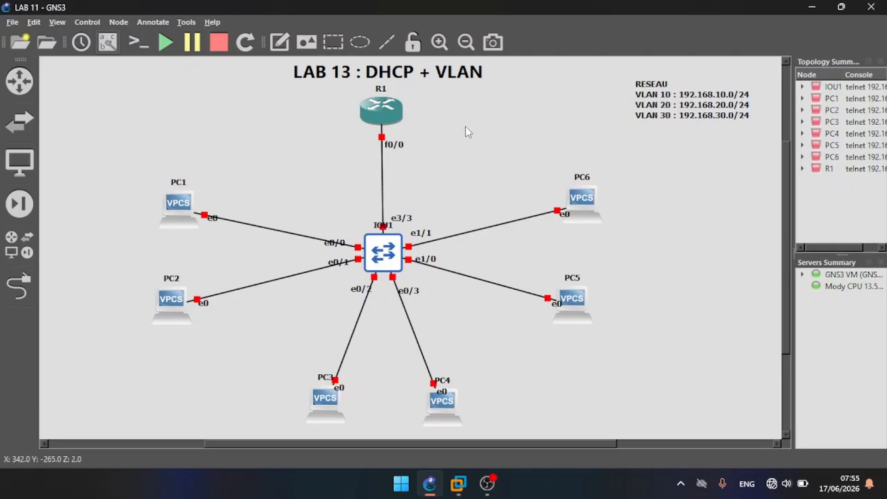
Step: Start all devices in the topology and check the console of switch IOU1
{"action": "left_click", "coordinate": [170, 40]}
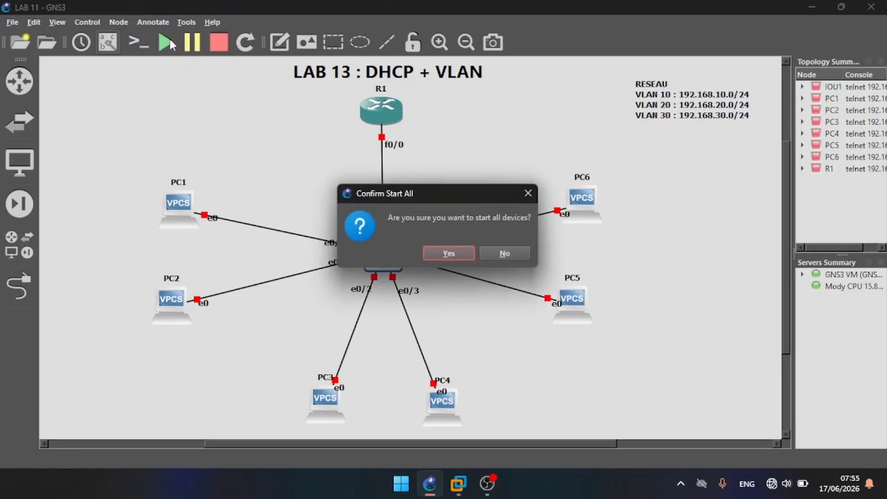
{"action": "key", "text": "Return"}
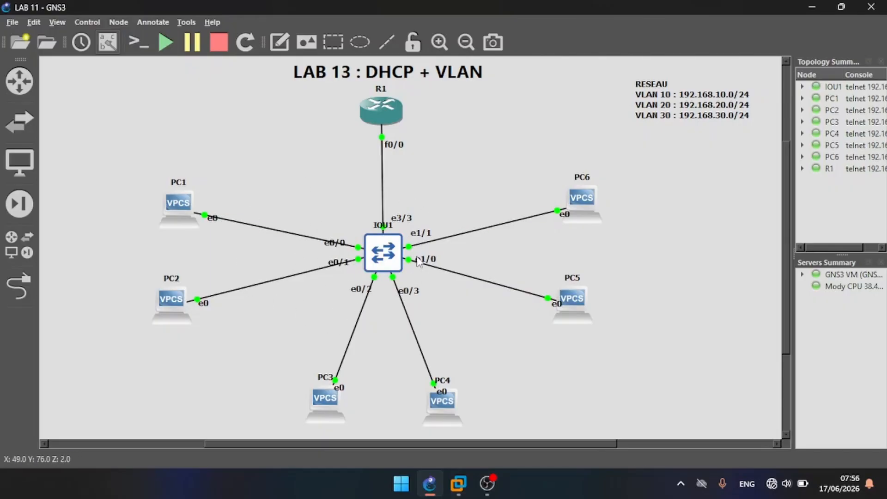
{"action": "right_click", "coordinate": [383, 260]}
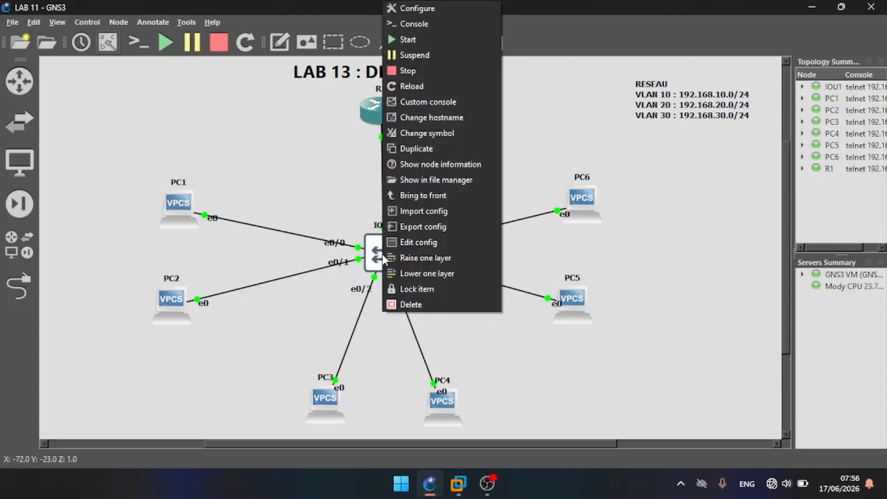
{"action": "left_click", "coordinate": [433, 26]}
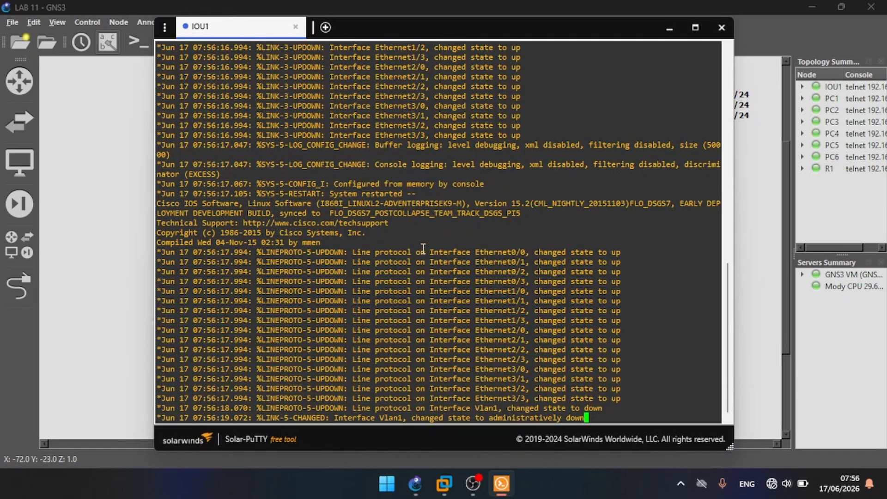
{"action": "left_click", "coordinate": [668, 27]}
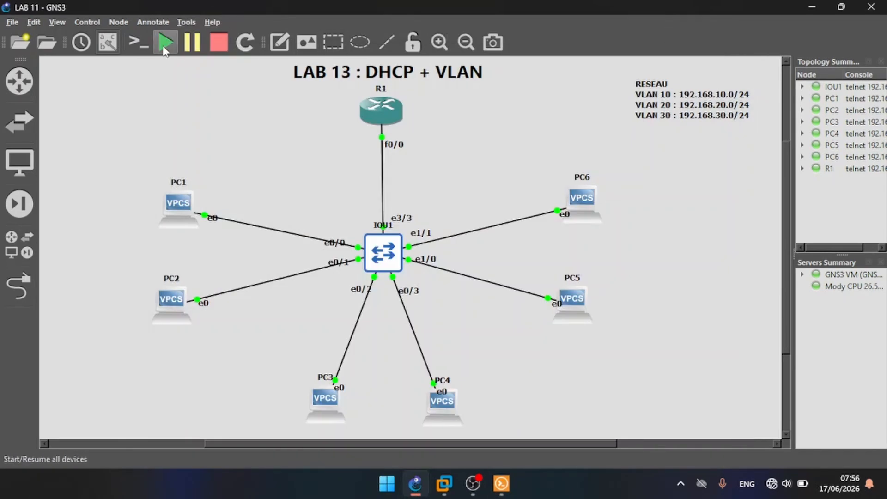
Step: Open the consoles of all devices and narrow the console window, placing it beside switch IOU1 in the topology
{"action": "left_click", "coordinate": [139, 42]}
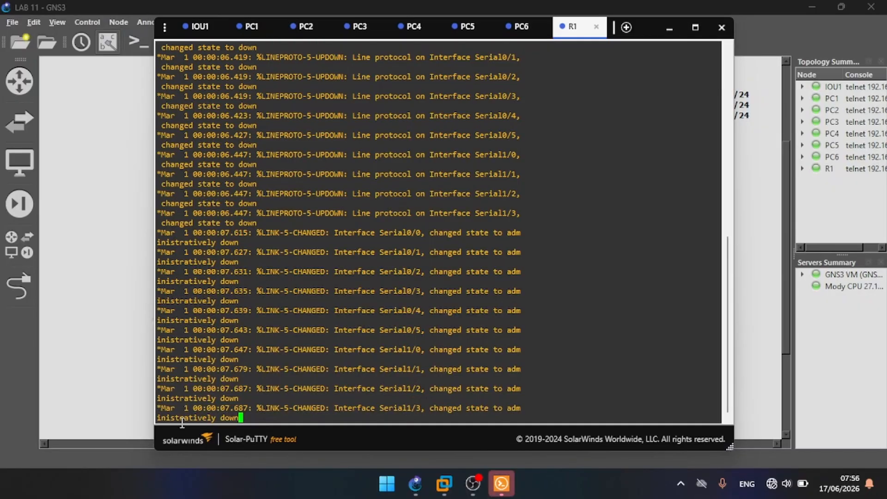
{"action": "left_click_drag", "start_coordinate": [155, 434], "coordinate": [323, 428]}
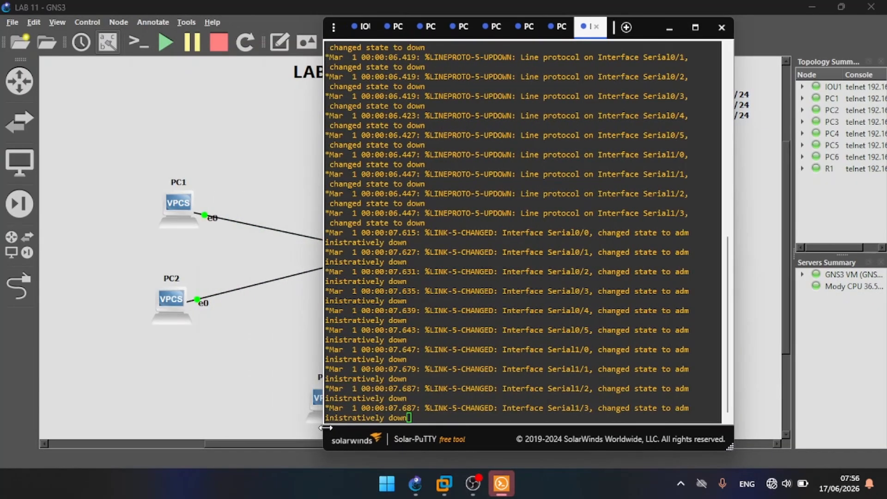
{"action": "left_click_drag", "start_coordinate": [580, 34], "coordinate": [750, 44]}
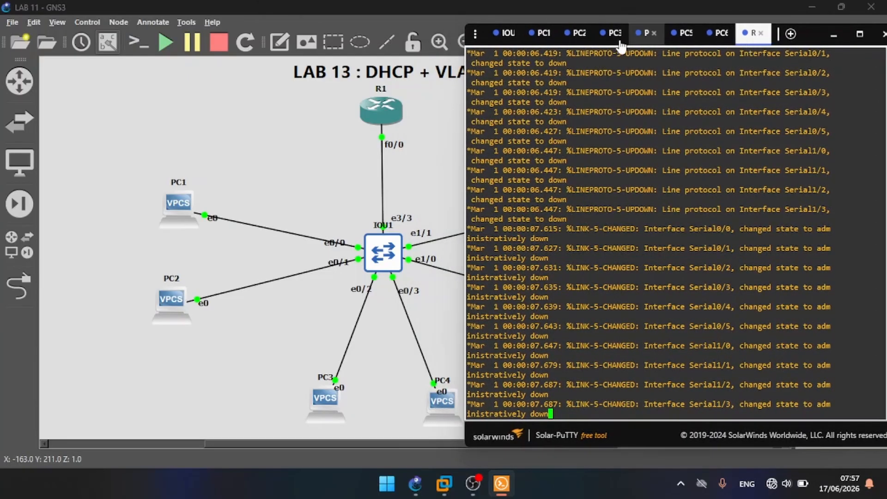
Step: Enter global configuration mode on switch IOU1
{"action": "left_click", "coordinate": [503, 37]}
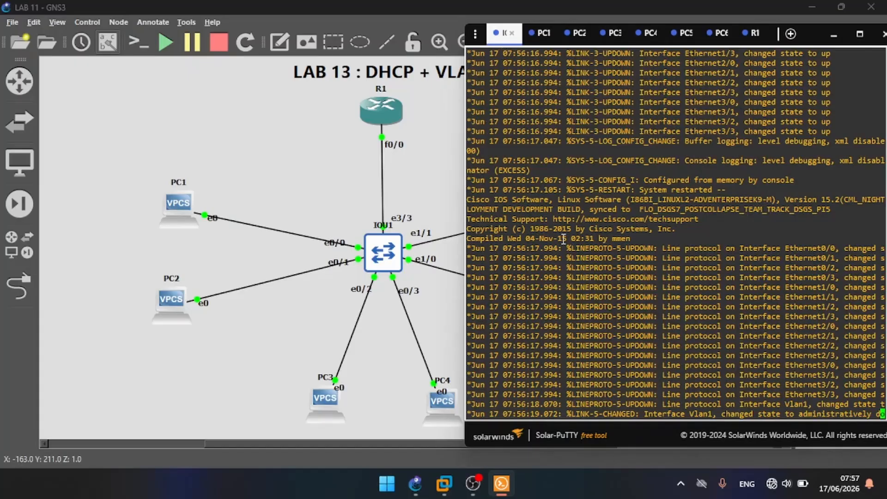
{"action": "key", "text": "Return"}
{"action": "key", "text": "Return"}
{"action": "key", "text": "Return"}
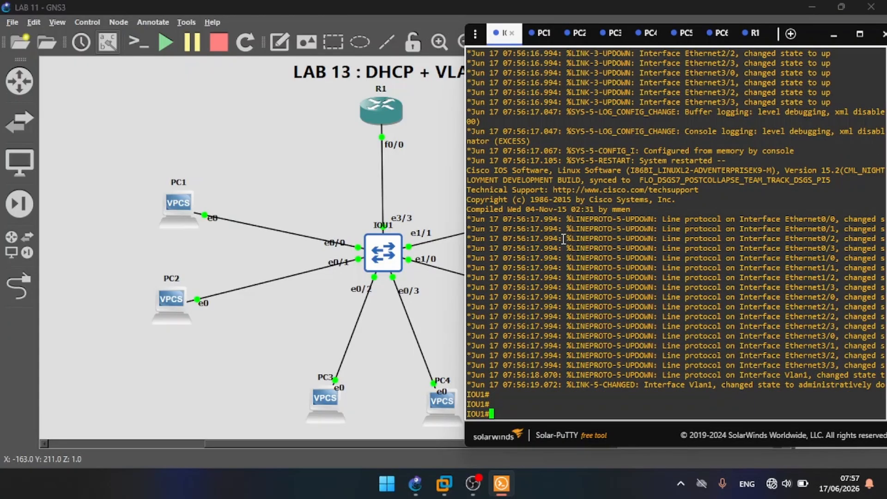
{"action": "type", "text": "CONF T"}
{"action": "key", "text": "Return"}
{"action": "key", "text": "Return"}
{"action": "key", "text": "Return"}
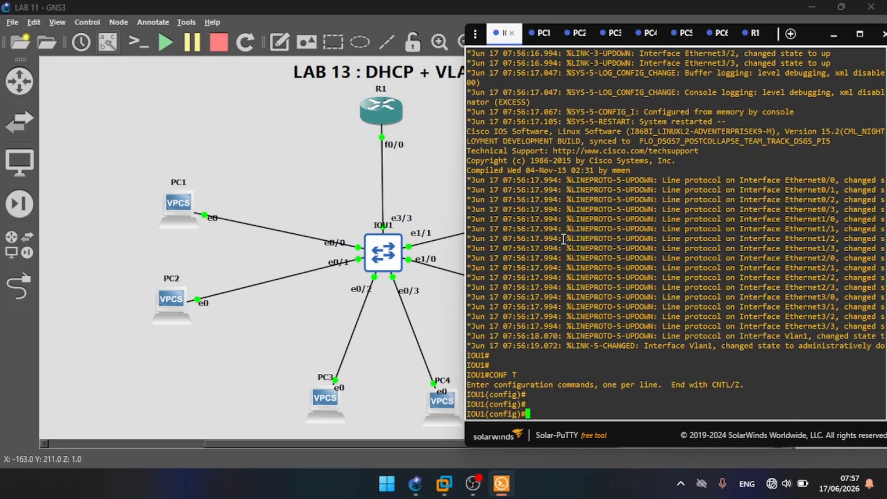
Step: Set the switch's hostname to DYMODIGITAL
{"action": "type", "text": "host DYMODIGITAL"}
{"action": "key", "text": "Return"}
{"action": "key", "text": "Return"}
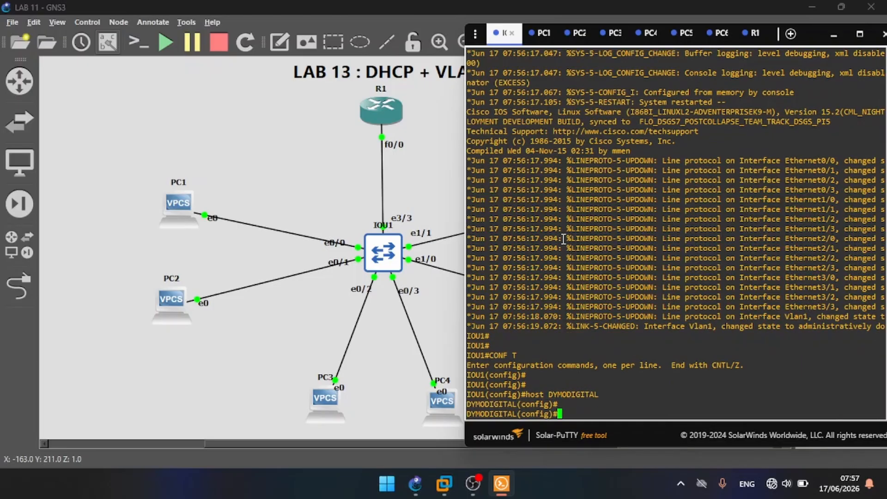
Step: Create VLAN 10 on the switch and name it ADMIN
{"action": "type", "text": "vlan 10"}
{"action": "key", "text": "Return"}
{"action": "type", "text": "name "}
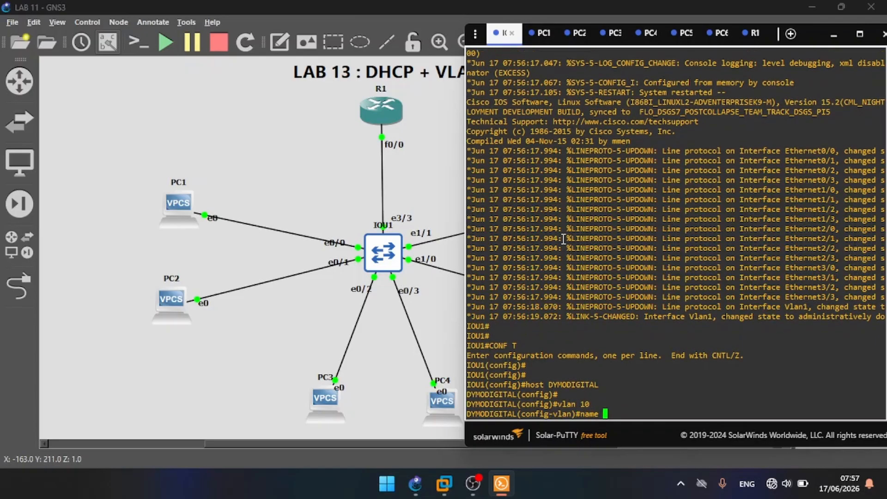
{"action": "type", "text": "ADMIN"}
{"action": "key", "text": "Return"}
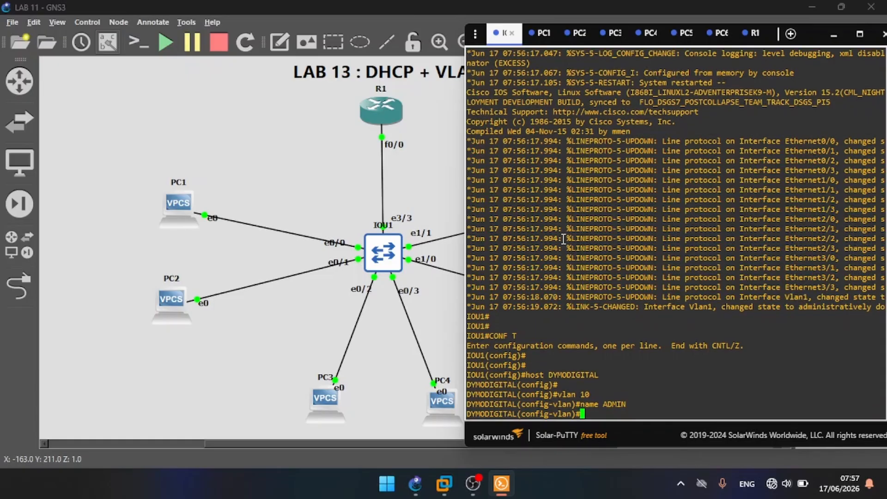
Step: Create VLAN 20 on the switch and name it COMPTA
{"action": "type", "text": "vlan 20"}
{"action": "key", "text": "Return"}
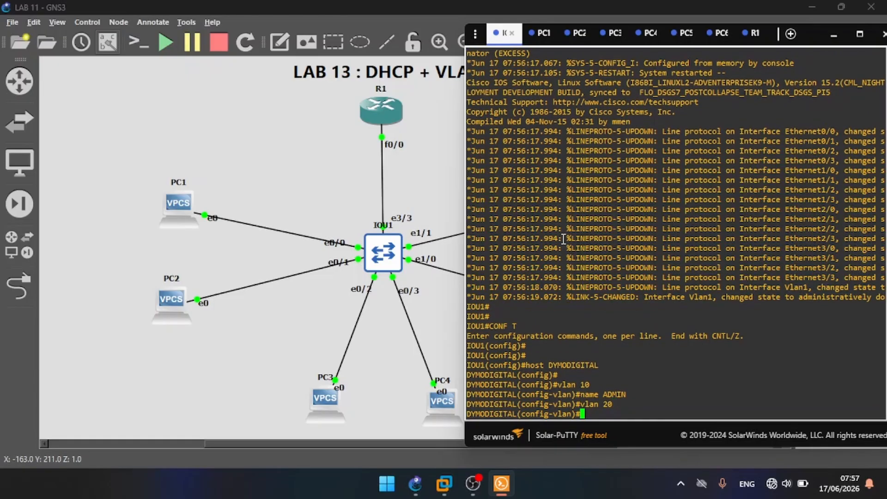
{"action": "type", "text": "name COMPTA"}
{"action": "key", "text": "Return"}
Step: Create VLAN 30 on the switch and name it INFO
{"action": "type", "text": "vlan"}
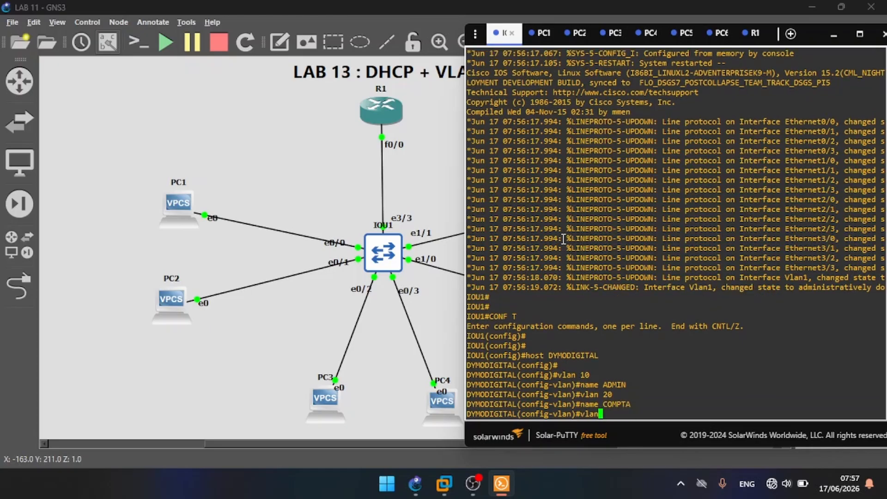
{"action": "type", "text": " 30"}
{"action": "key", "text": "Return"}
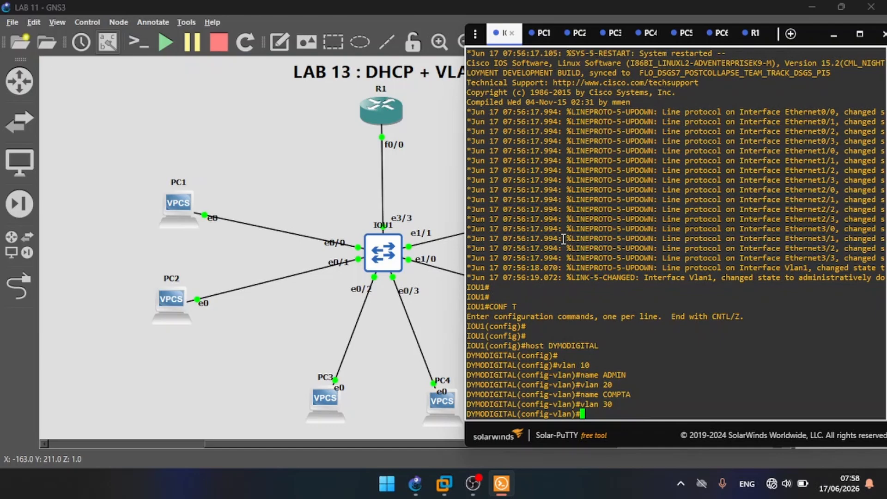
{"action": "type", "text": "name INFO"}
{"action": "key", "text": "Return"}
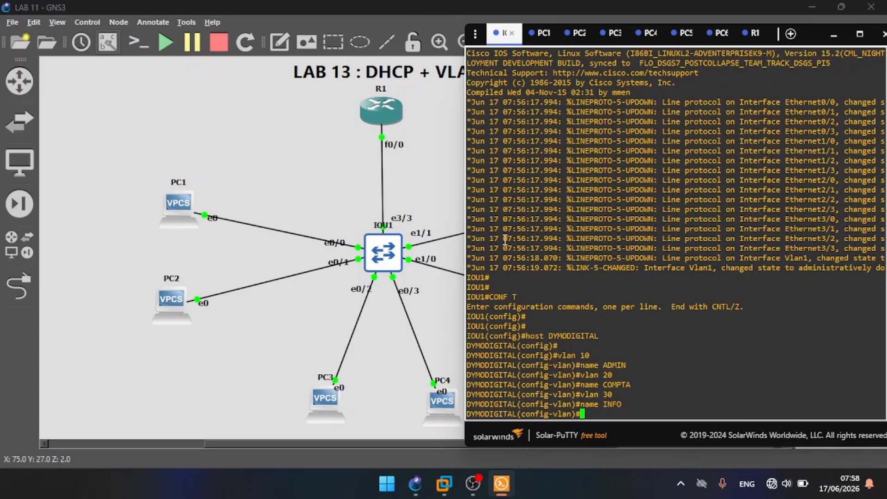
Step: Leave VLAN configuration and set the interface range e0/0-1 to access mode
{"action": "type", "text": "ex"}
{"action": "key", "text": "Return"}
{"action": "key", "text": "Return"}
{"action": "type", "text": "int"}
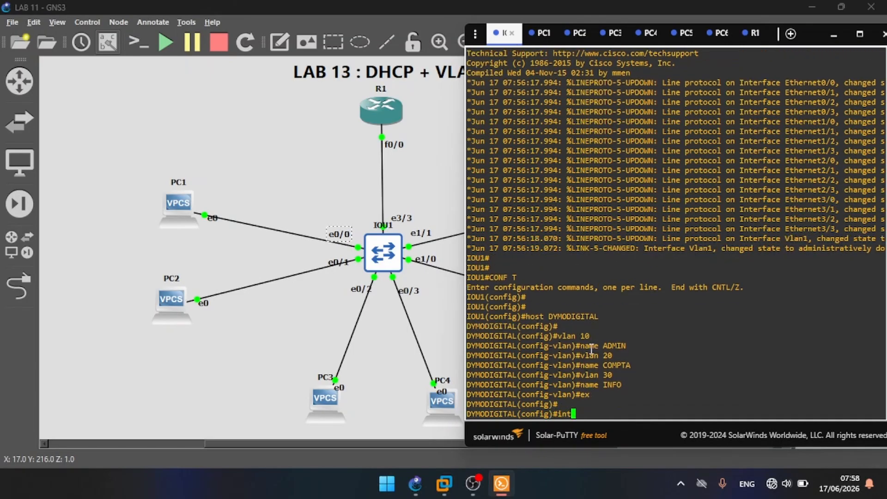
{"action": "type", "text": " range e0/0-1"}
{"action": "key", "text": "Return"}
{"action": "type", "text": "sw mo ac"}
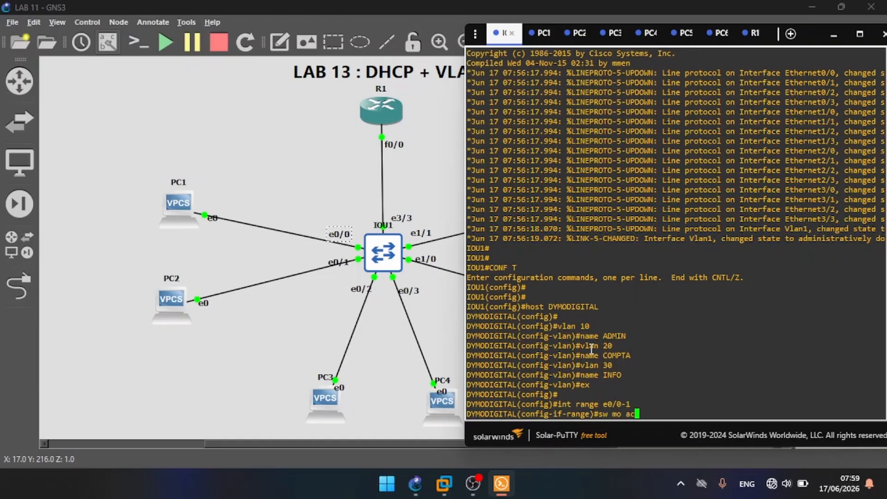
{"action": "key", "text": "Return"}
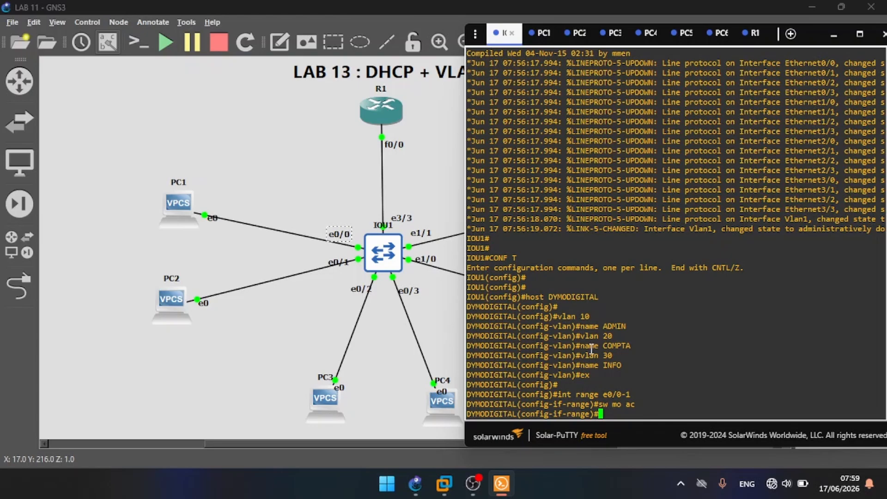
Step: Assign interfaces e0/0-1 to access VLAN 10 and return to global configuration mode
{"action": "type", "text": "sw ac vlan 10"}
{"action": "key", "text": "Return"}
{"action": "key", "text": "Return"}
{"action": "type", "text": "ex"}
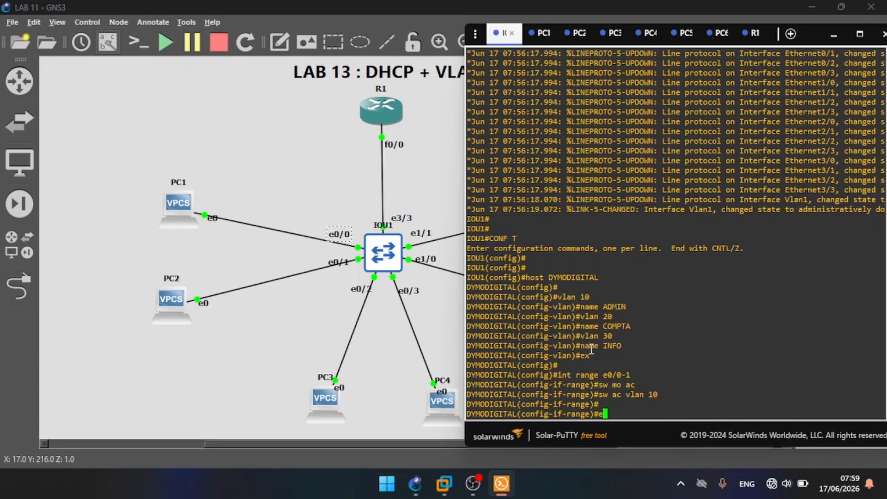
{"action": "key", "text": "Return"}
{"action": "key", "text": "Return"}
{"action": "key", "text": "Return"}
Step: Try to enter interface configuration for e0/2-3 without the range keyword
{"action": "type", "text": "int "}
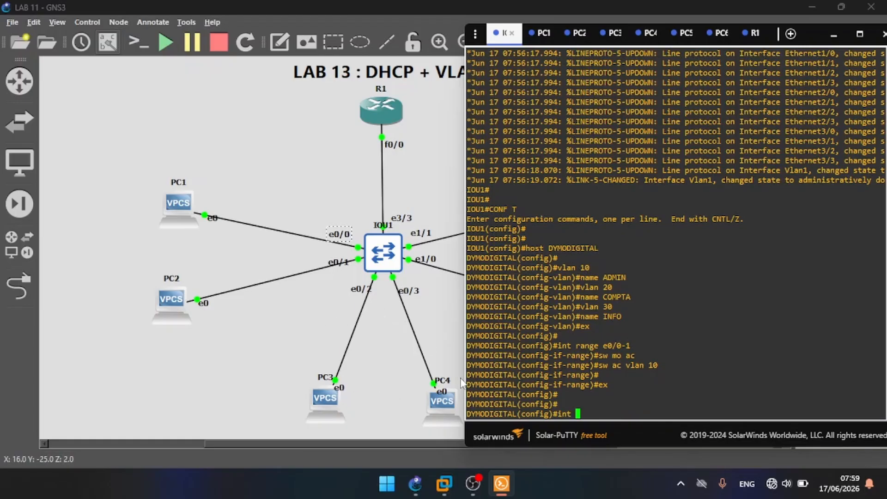
{"action": "type", "text": "e0/2-3"}
{"action": "key", "text": "Return"}
Step: Correct the interface command to select the range e0/2-3 and set those ports to access mode
{"action": "key", "text": "Up"}
{"action": "key", "text": "Left"}
{"action": "key", "text": "Left"}
{"action": "key", "text": "Left"}
{"action": "key", "text": "Left"}
{"action": "key", "text": "Left"}
{"action": "key", "text": "Left"}
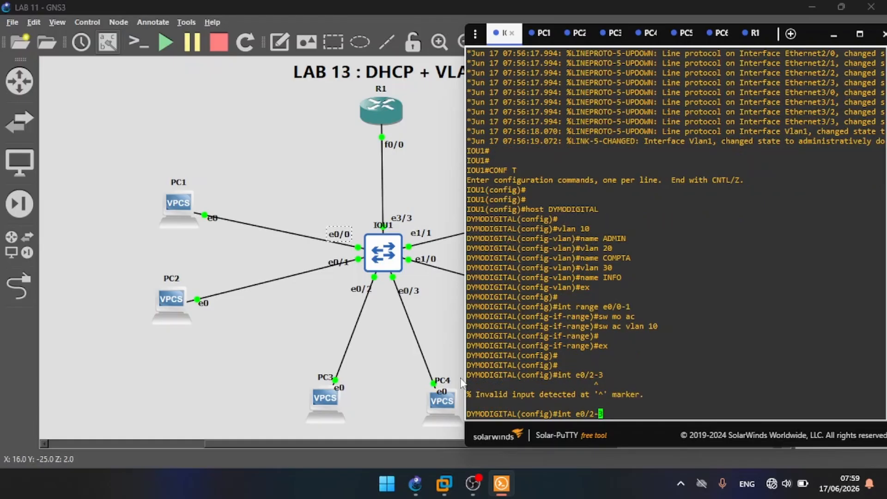
{"action": "type", "text": "range"}
{"action": "key", "text": "Return"}
{"action": "type", "text": "sw mo ac"}
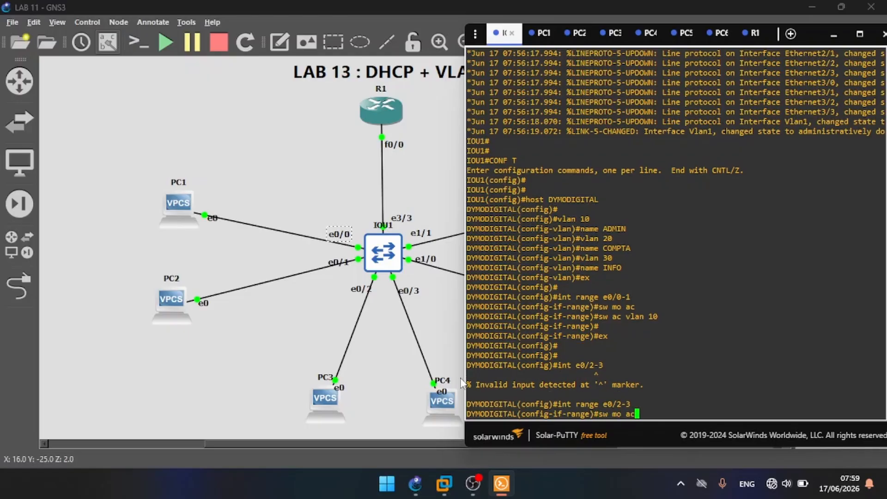
{"action": "key", "text": "Return"}
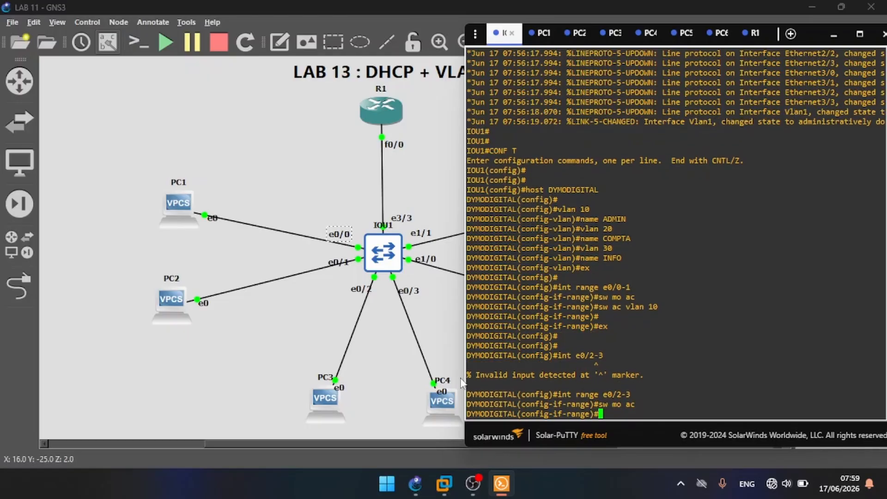
Step: Assign interfaces e0/2-3 to access VLAN 20
{"action": "type", "text": "sw ac vlan 20"}
{"action": "key", "text": "Return"}
{"action": "key", "text": "Return"}
{"action": "key", "text": "Return"}
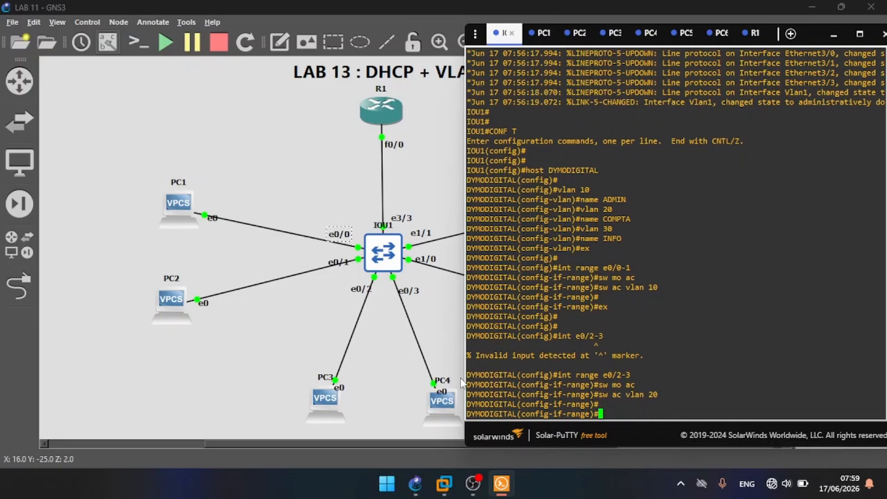
Step: Leave the interface range configuration and return to global configuration mode on the switch
{"action": "type", "text": "ex"}
{"action": "key", "text": "Return"}
{"action": "key", "text": "Return"}
{"action": "key", "text": "Return"}
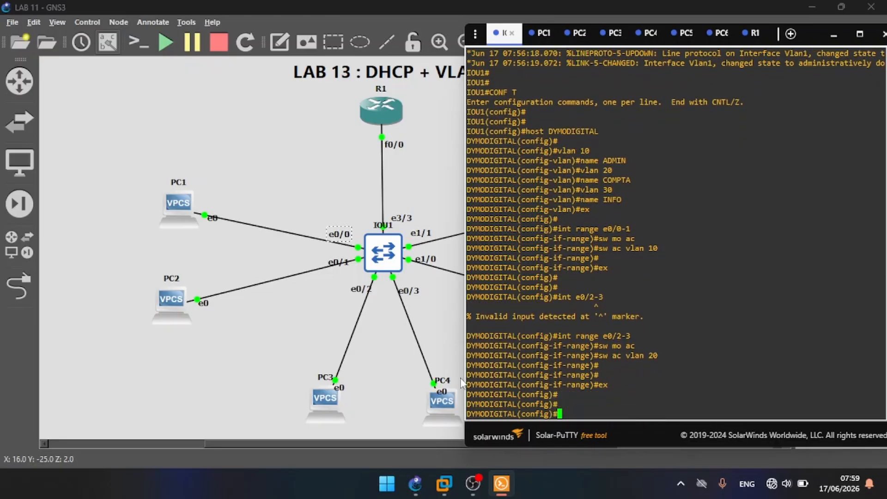
Step: Select the interface range e1/0-1 and set those ports to access mode
{"action": "type", "text": "int ra"}
{"action": "type", "text": "nge "}
{"action": "type", "text": "e1/2"}
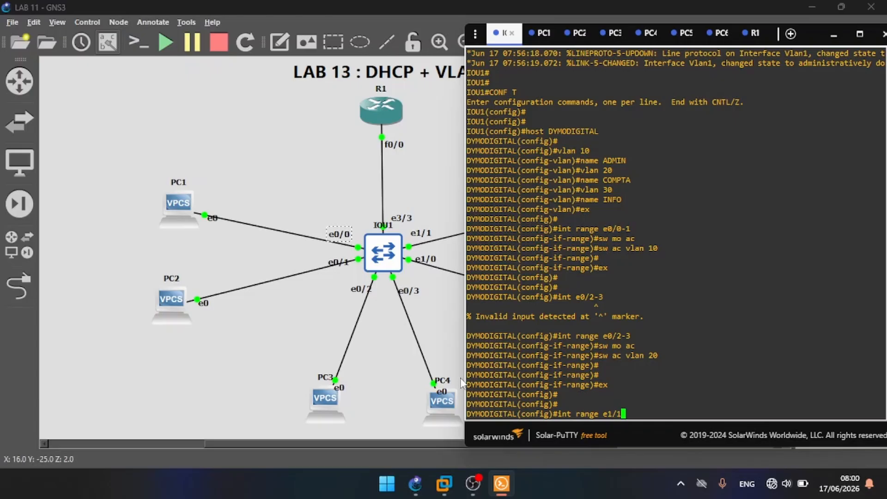
{"action": "key", "text": "BackSpace"}
{"action": "type", "text": "0-1"}
{"action": "key", "text": "Return"}
{"action": "type", "text": "sw mo ac"}
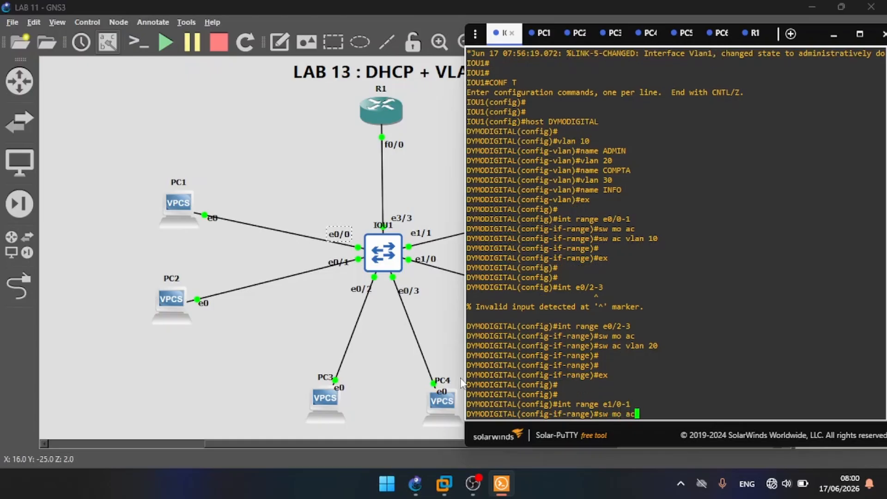
{"action": "key", "text": "Return"}
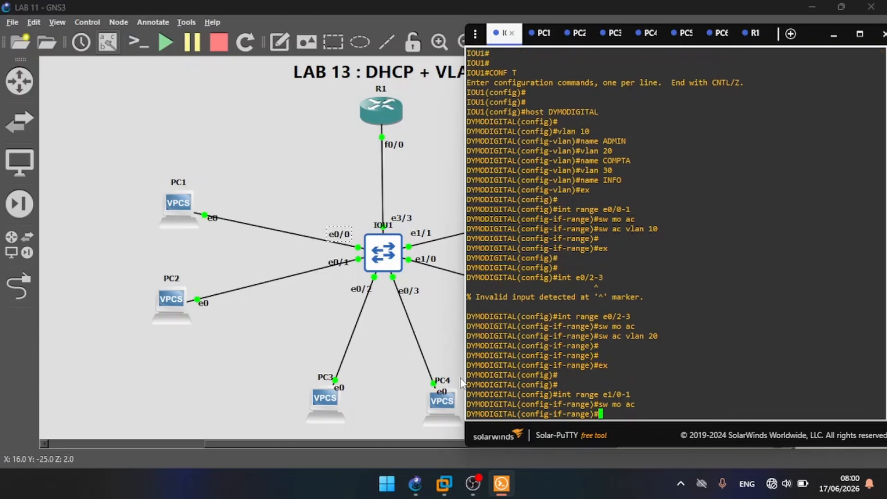
Step: Assign interfaces e1/0-1 to access VLAN 30 and return to global configuration mode
{"action": "type", "text": "sw ac vlan 30"}
{"action": "key", "text": "Return"}
{"action": "key", "text": "Return"}
{"action": "key", "text": "Return"}
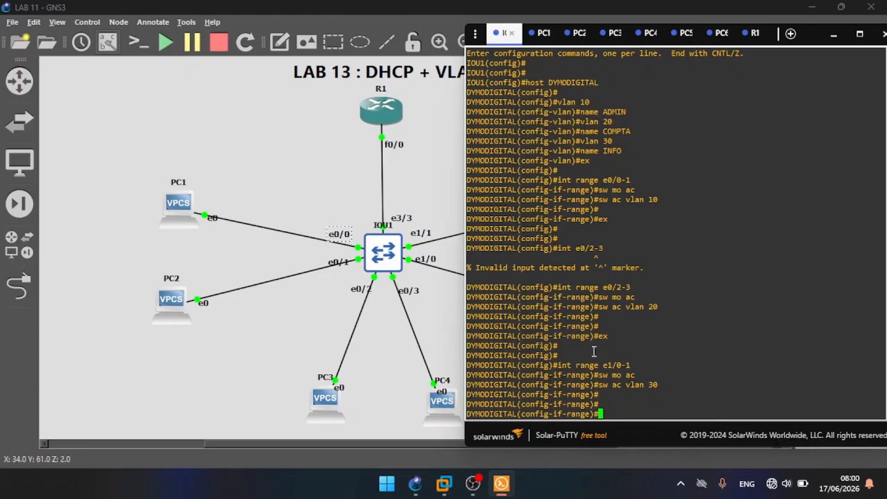
{"action": "type", "text": "ex"}
{"action": "key", "text": "Return"}
Step: Configure switch interface e3/3 as a trunk port with dot1q encapsulation
{"action": "key", "text": "Return"}
{"action": "key", "text": "Return"}
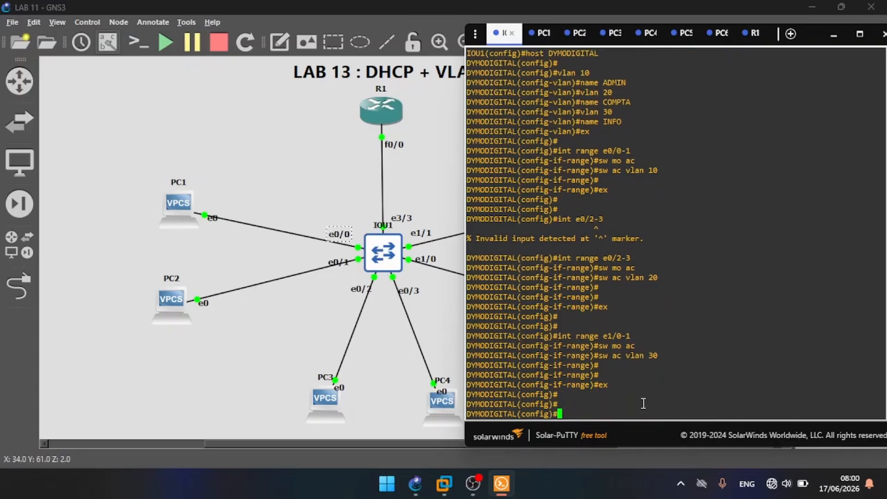
{"action": "type", "text": "int e3/3"}
{"action": "key", "text": "Return"}
{"action": "type", "text": "sw "}
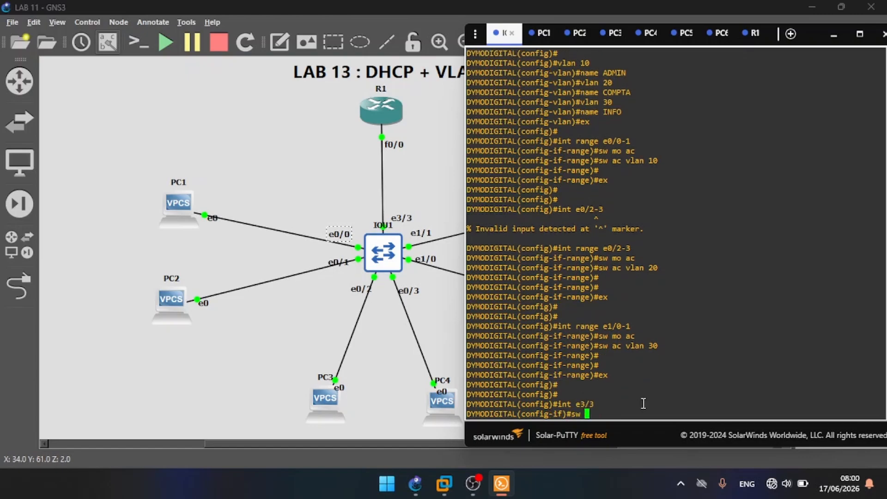
{"action": "type", "text": "tr en dot"}
{"action": "key", "text": "Tab"}
{"action": "key", "text": "Return"}
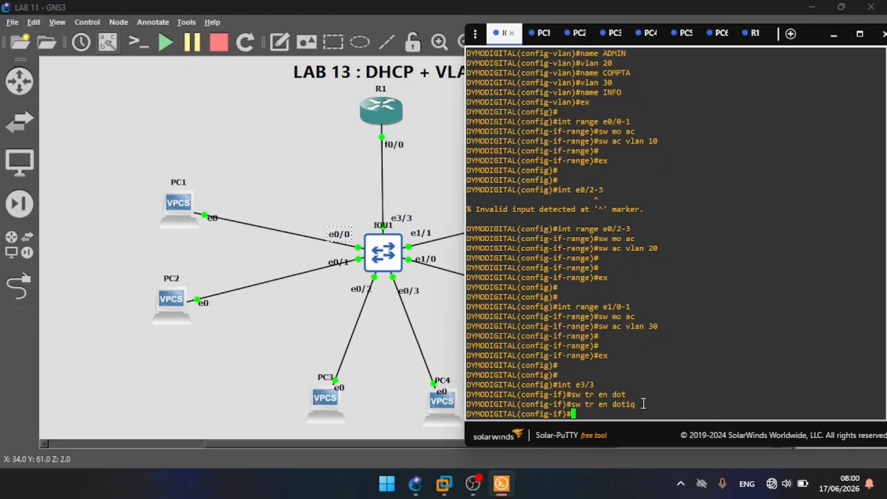
{"action": "type", "text": "sw mo tr"}
{"action": "key", "text": "Return"}
{"action": "key", "text": "Return"}
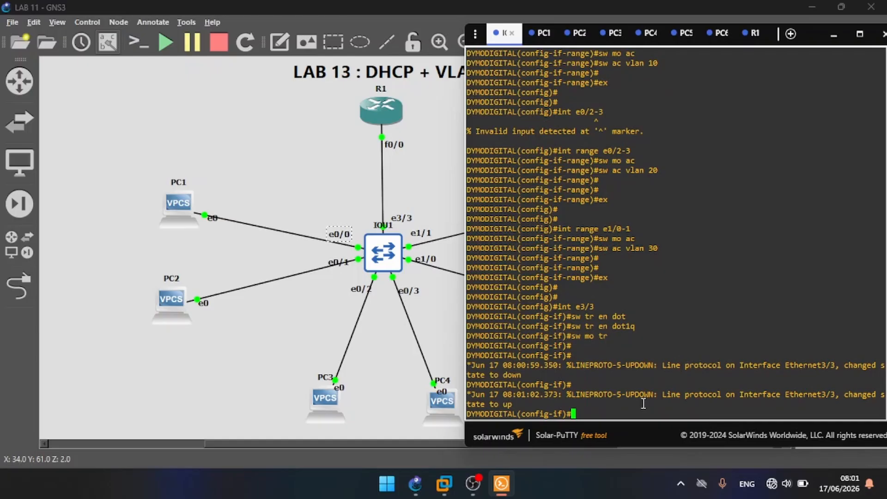
Step: Exit configuration mode on the switch and save its configuration, overwriting the previous NVRAM configuration
{"action": "type", "text": "end"}
{"action": "key", "text": "Return"}
{"action": "key", "text": "Return"}
{"action": "type", "text": "wr"}
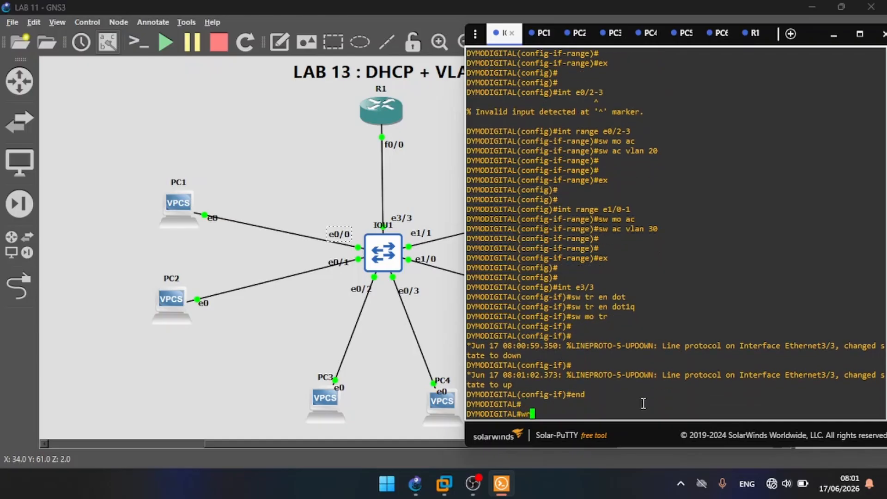
{"action": "key", "text": "Return"}
{"action": "key", "text": "Return"}
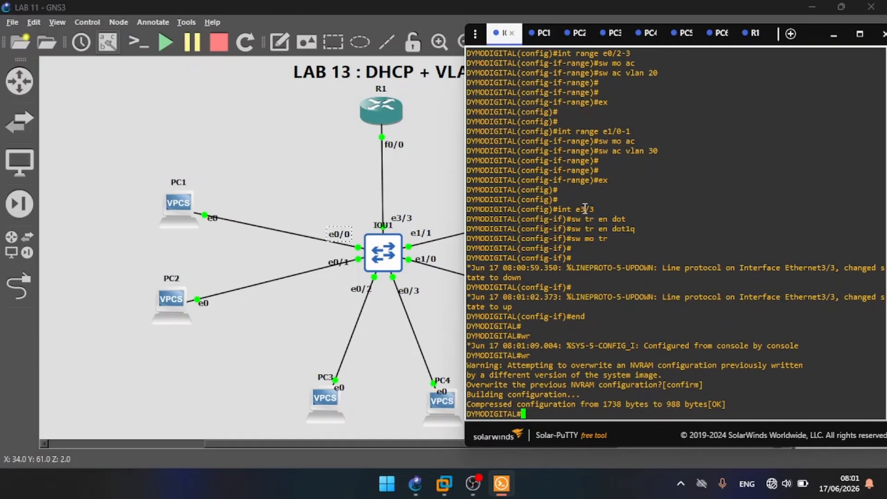
Step: Switch to the R1 router console and enter global configuration mode
{"action": "left_click", "coordinate": [752, 37]}
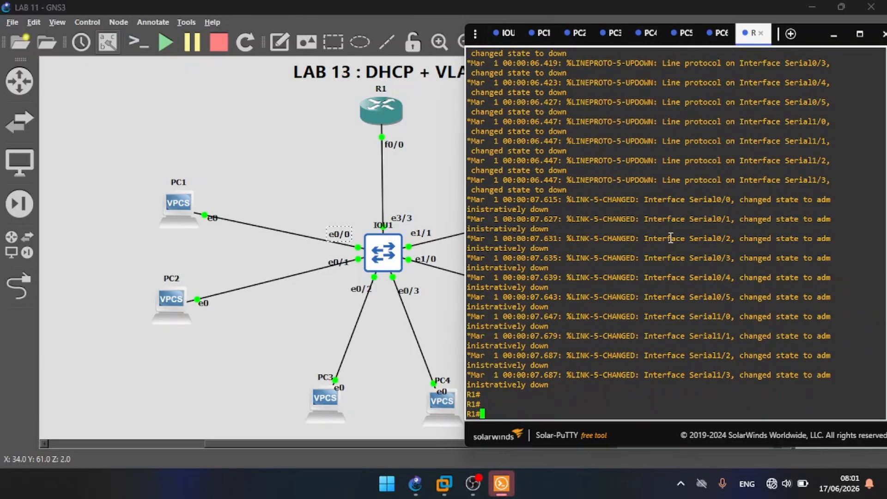
{"action": "type", "text": "conf t"}
{"action": "key", "text": "Return"}
Step: Create subinterface f0/0.10 on R1 with dot1q encapsulation for VLAN 10
{"action": "key", "text": "Return"}
{"action": "key", "text": "Return"}
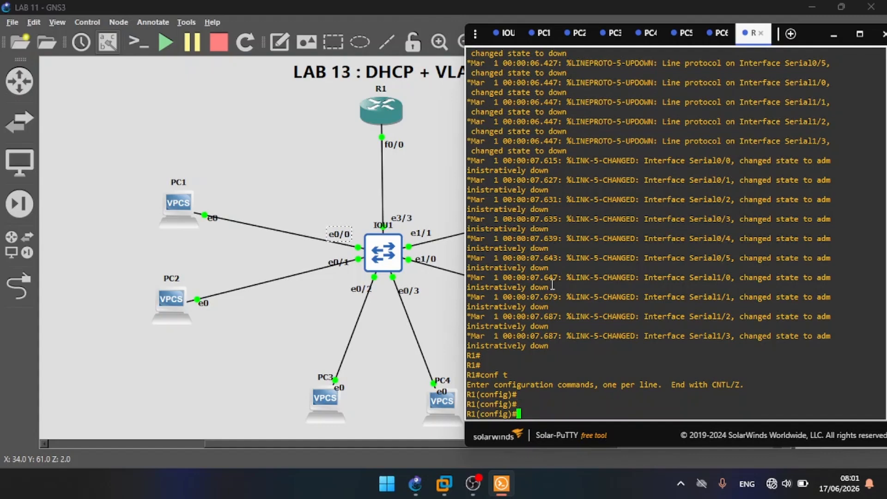
{"action": "type", "text": "int f0/0.10"}
{"action": "key", "text": "Return"}
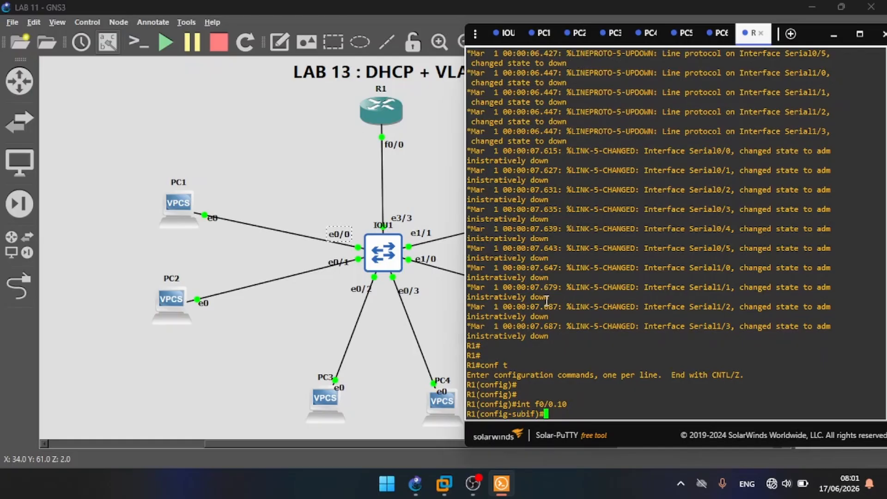
{"action": "type", "text": "en do 10"}
{"action": "key", "text": "Return"}
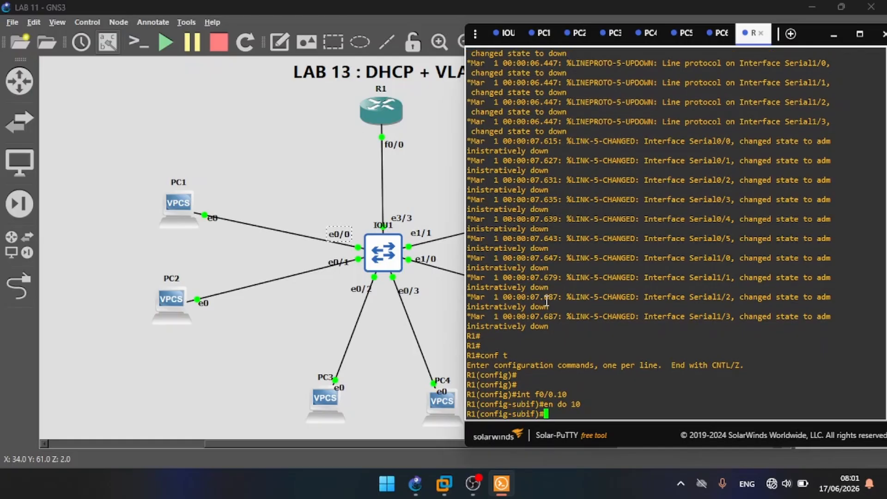
Step: Reveal the network plan beside the console, give subinterface f0/0.10 the address 192.169.10.254 with mask 255.255.255.0, and exit
{"action": "type", "text": "ip add"}
{"action": "left_click_drag", "start_coordinate": [747, 45], "coordinate": [284, 44]}
{"action": "type", "text": "192"}
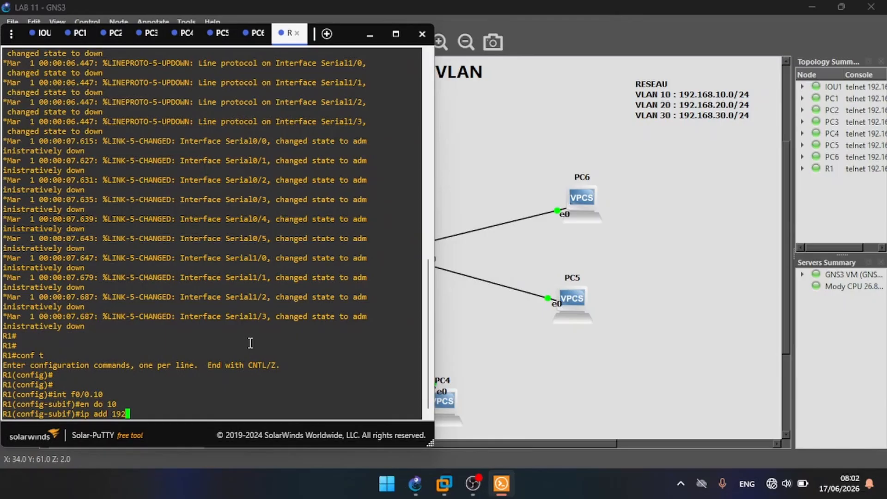
{"action": "type", "text": ".169.10.254 "}
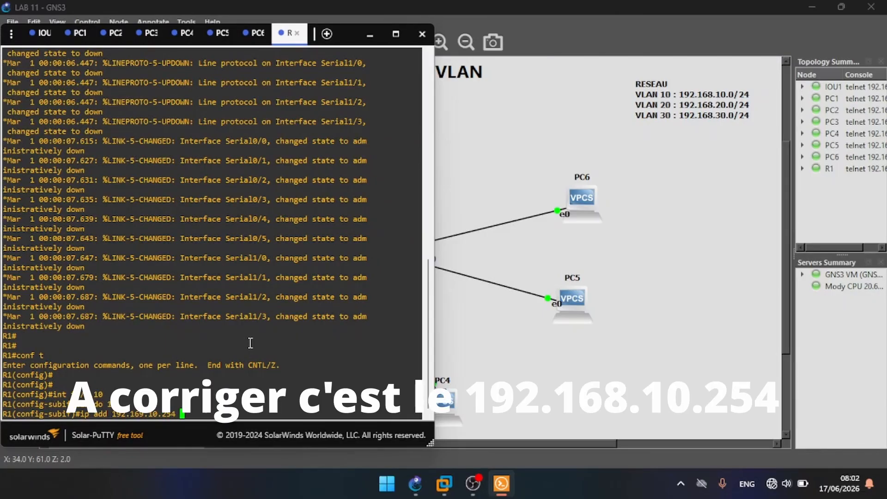
{"action": "type", "text": "255.255.255.0"}
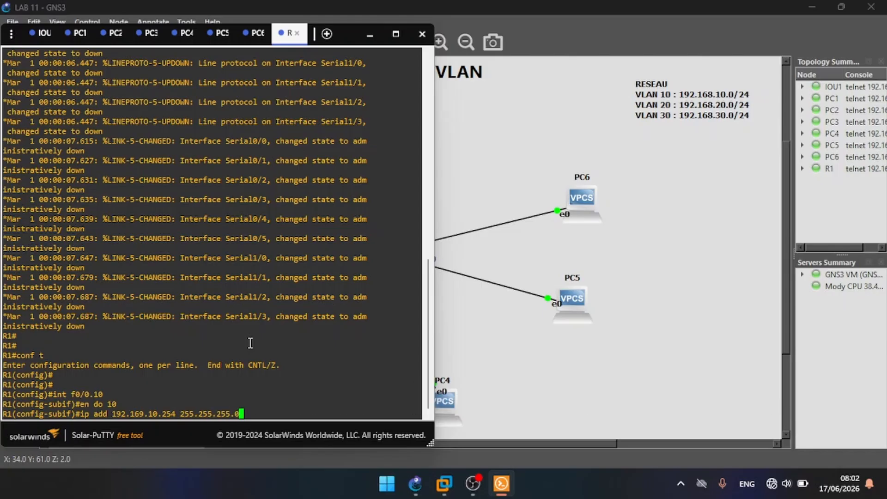
{"action": "key", "text": "Return"}
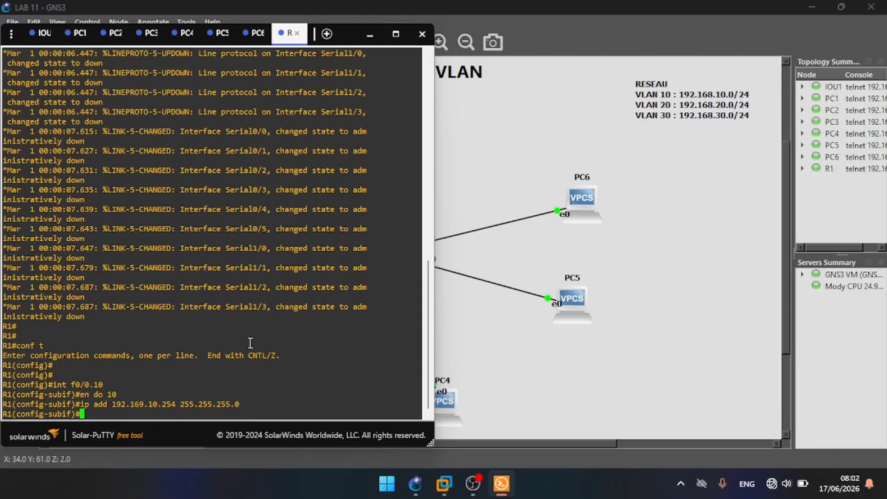
{"action": "key", "text": "Return"}
{"action": "key", "text": "Return"}
{"action": "type", "text": "ex"}
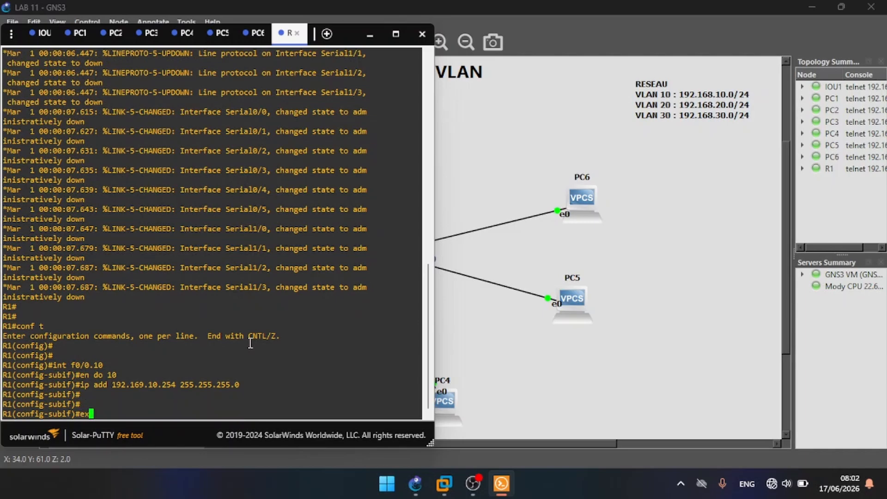
{"action": "key", "text": "Return"}
{"action": "key", "text": "Return"}
Step: Create subinterface f0/0.20 on R1 with dot1q encapsulation for VLAN 20
{"action": "key", "text": "Up"}
{"action": "key", "text": "Up"}
{"action": "key", "text": "Up"}
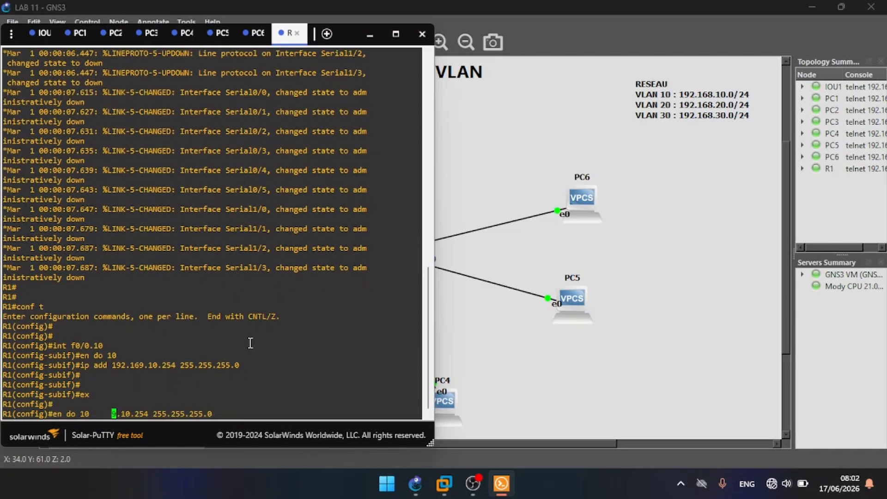
{"action": "key", "text": "Up"}
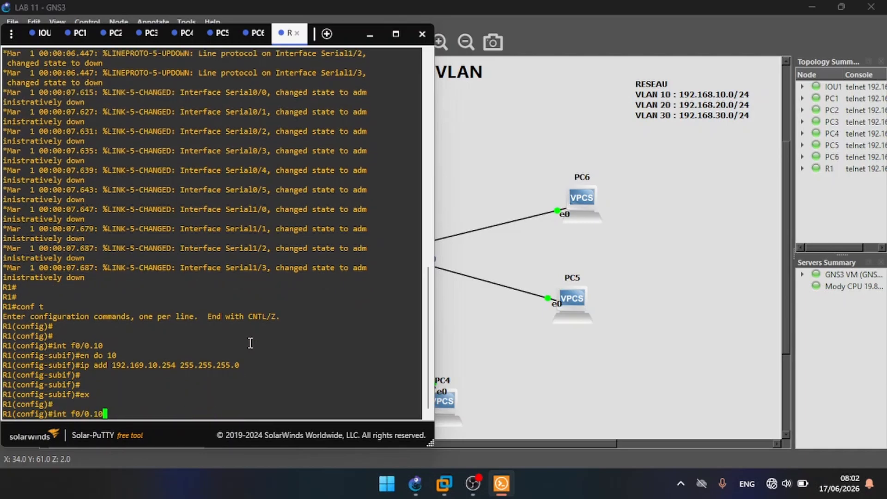
{"action": "key", "text": "BackSpace"}
{"action": "key", "text": "BackSpace"}
{"action": "type", "text": "20"}
{"action": "key", "text": "Return"}
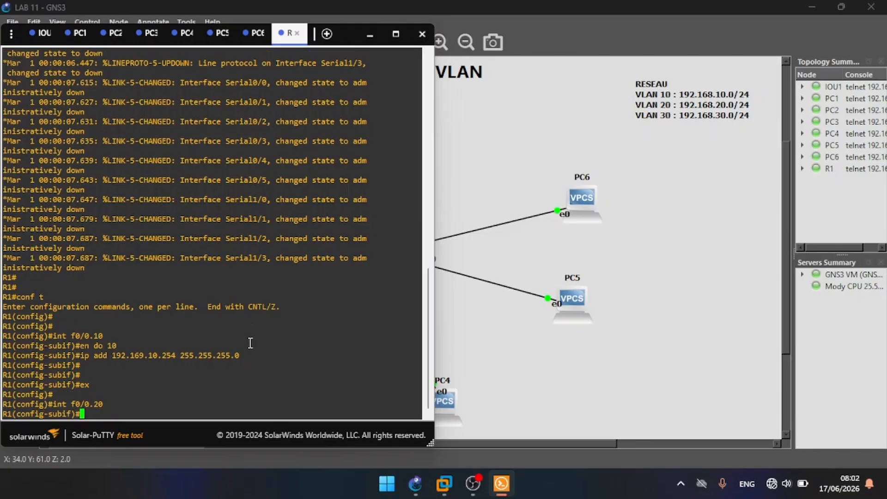
{"action": "type", "text": "en do 20"}
{"action": "key", "text": "Return"}
Step: Give subinterface f0/0.20 the address 192.168.20.254 with mask 255.255.255.0 and return to global configuration mode
{"action": "type", "text": "ip "}
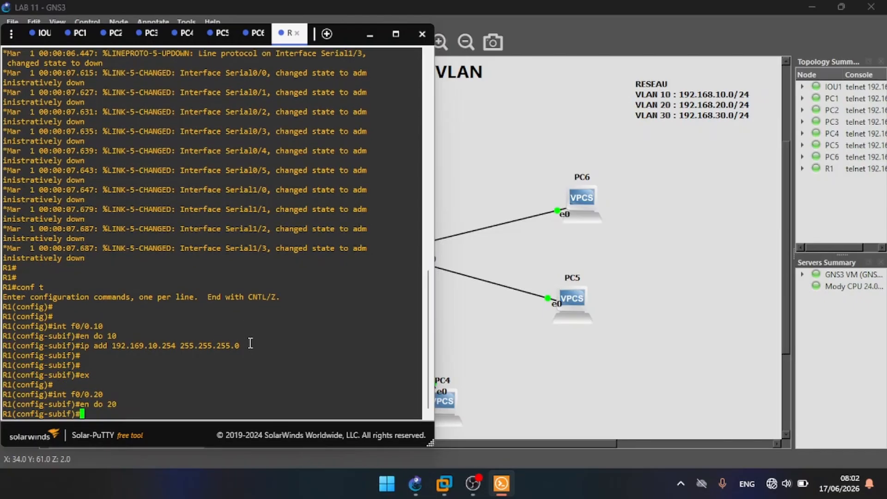
{"action": "type", "text": "add 192.168.20.254 "}
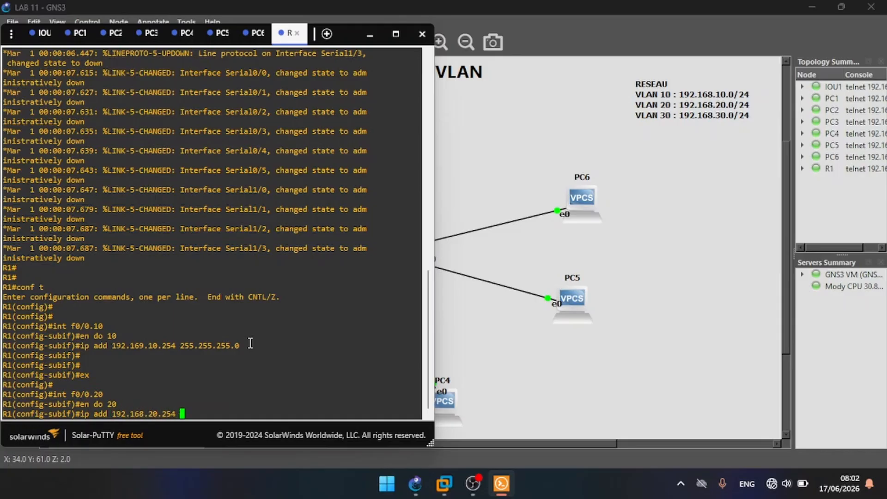
{"action": "type", "text": "255.255.255.0"}
{"action": "key", "text": "Return"}
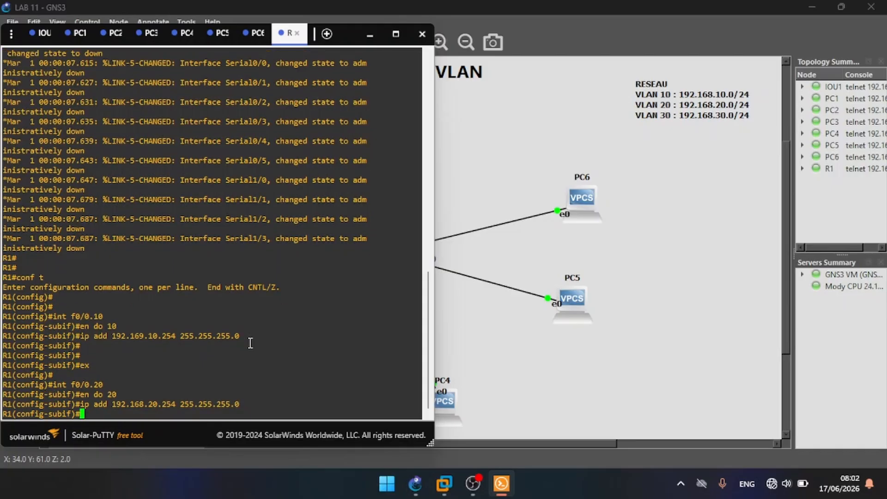
{"action": "type", "text": "ex"}
{"action": "key", "text": "Return"}
{"action": "key", "text": "Return"}
{"action": "key", "text": "Return"}
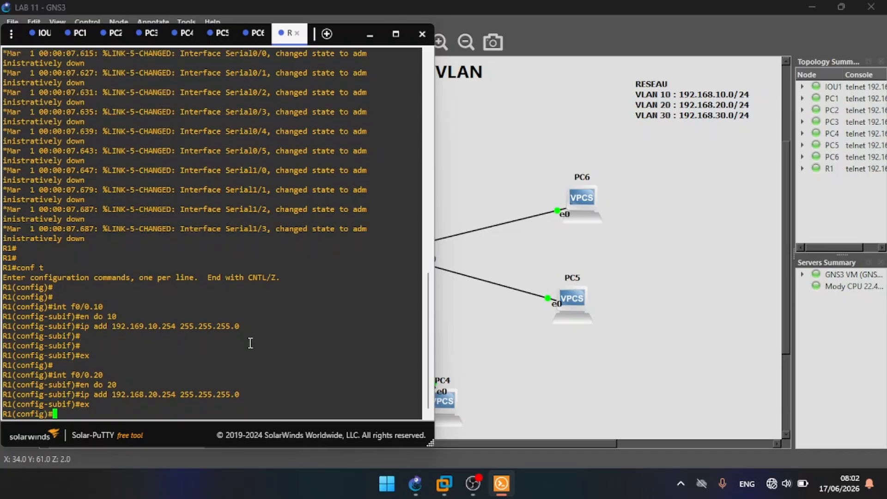
Step: Create subinterface f0/0.30 on R1 with dot1q encapsulation for VLAN 30
{"action": "type", "text": "int f0/0.30"}
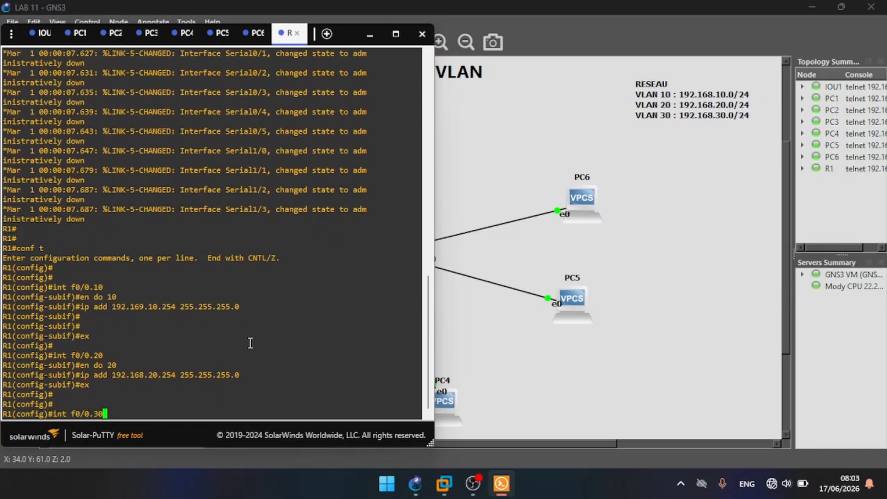
{"action": "key", "text": "Return"}
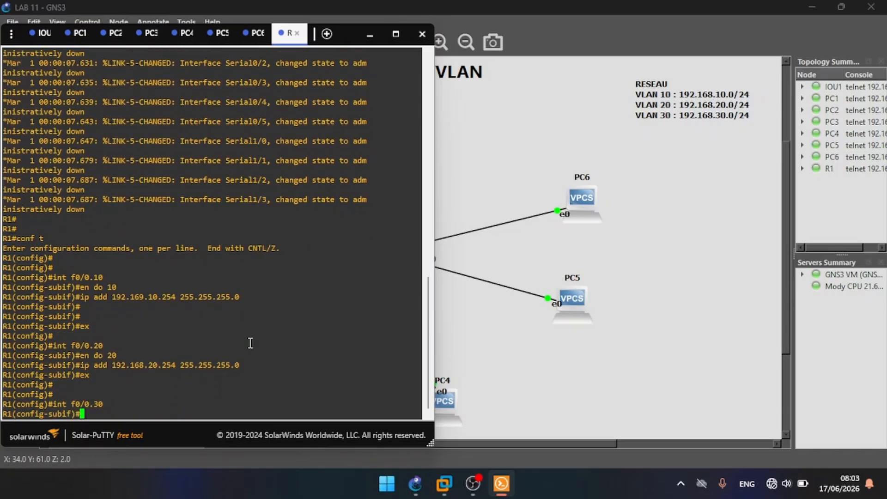
{"action": "type", "text": "en do 30"}
{"action": "key", "text": "Return"}
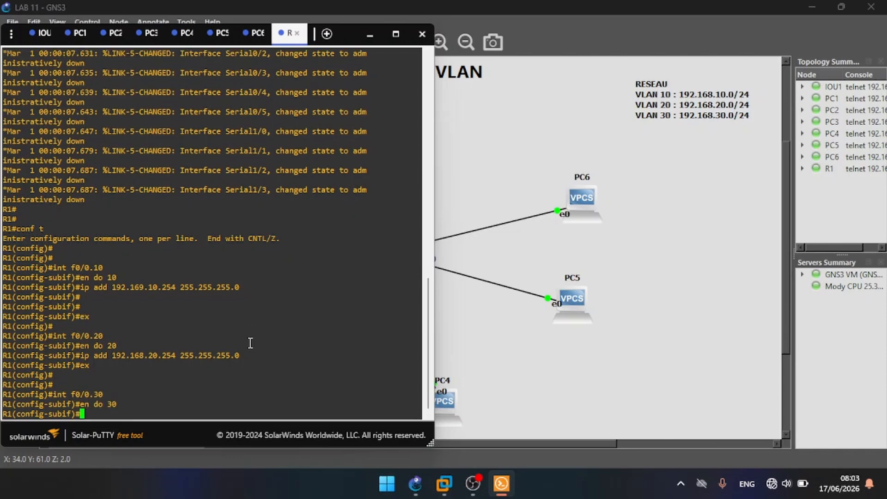
Step: Give subinterface f0/0.30 the address 192.168.30.254 with mask 255.255.255.0 and return to global configuration mode
{"action": "type", "text": "ip add 192.168.30."}
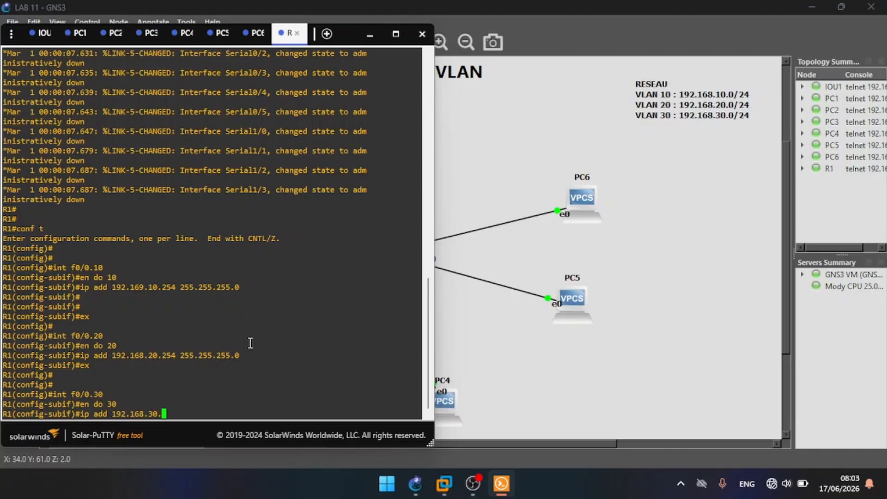
{"action": "type", "text": "254 255.255.255.0"}
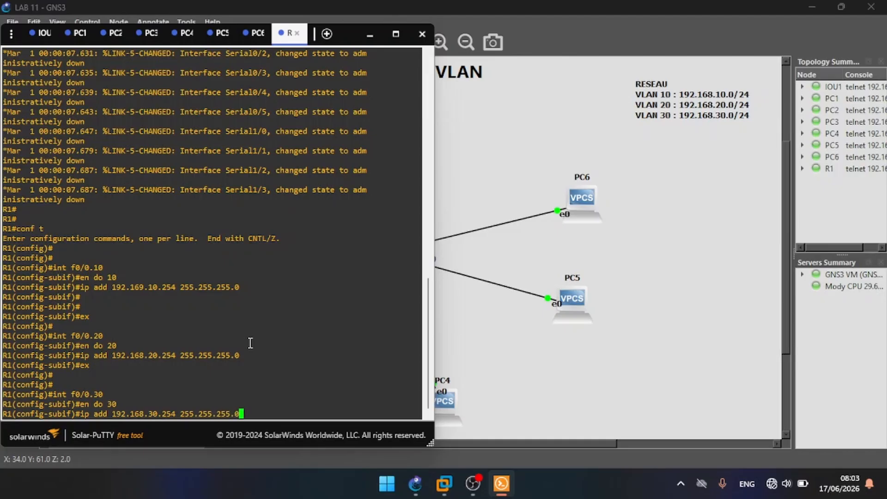
{"action": "key", "text": "Return"}
{"action": "key", "text": "Return"}
{"action": "key", "text": "Return"}
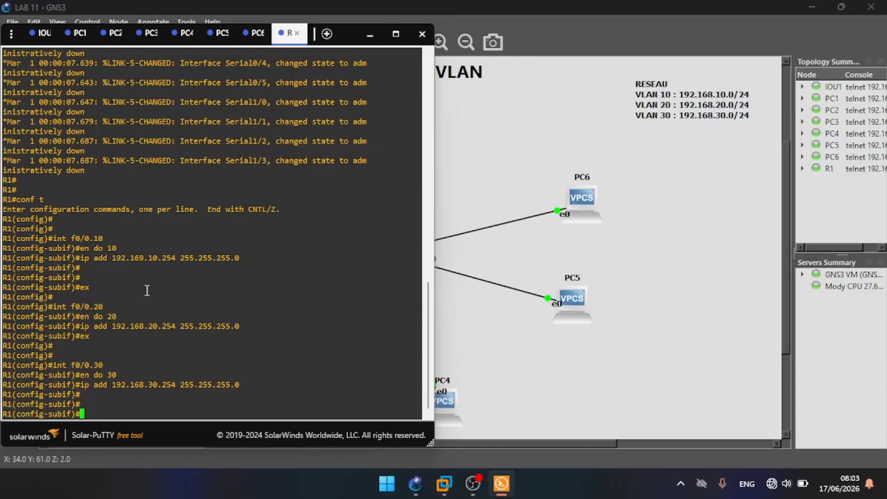
{"action": "type", "text": "ex"}
{"action": "key", "text": "Return"}
{"action": "key", "text": "Return"}
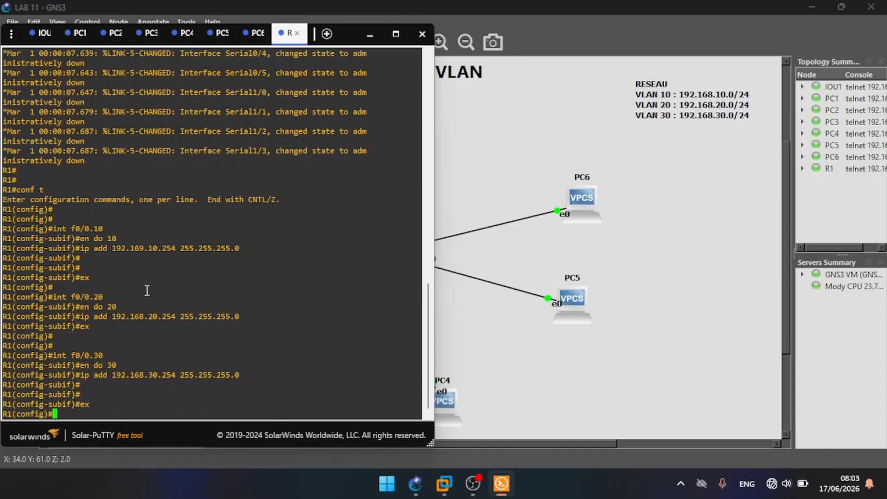
Step: Enable the physical interface f0/0 on R1 and return to global configuration mode
{"action": "type", "text": "int f0/0"}
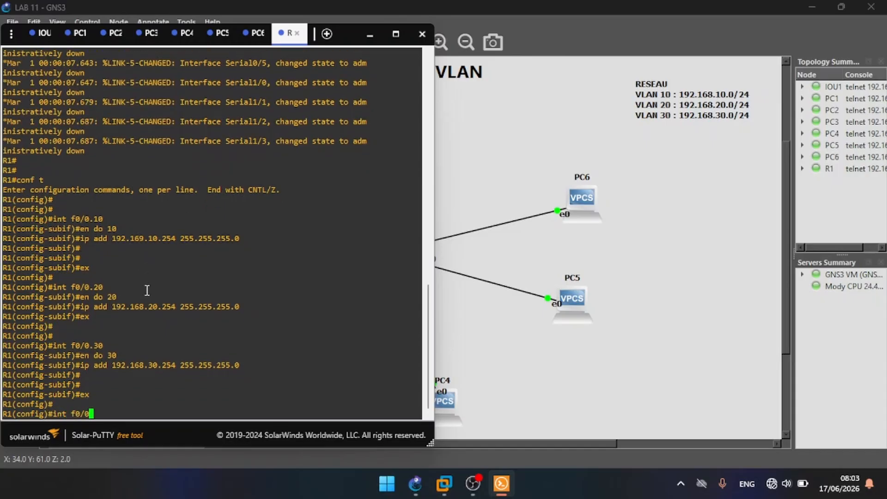
{"action": "key", "text": "Return"}
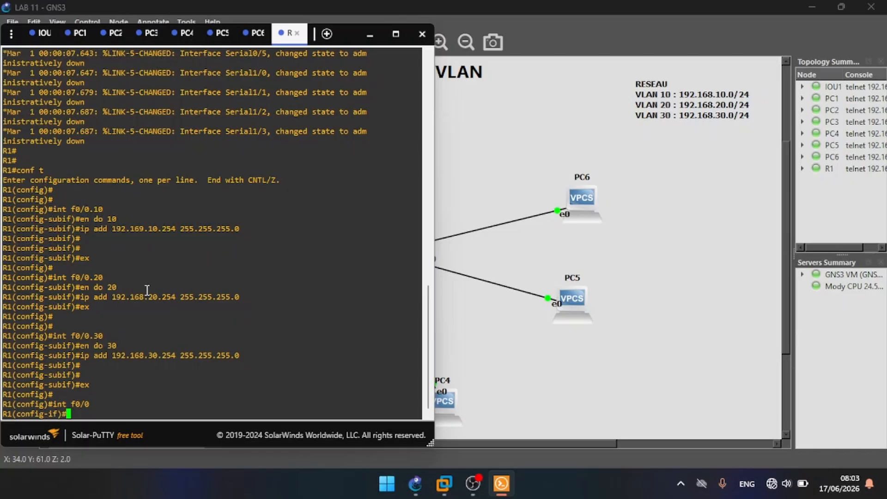
{"action": "type", "text": "no shut"}
{"action": "key", "text": "Return"}
{"action": "key", "text": "Return"}
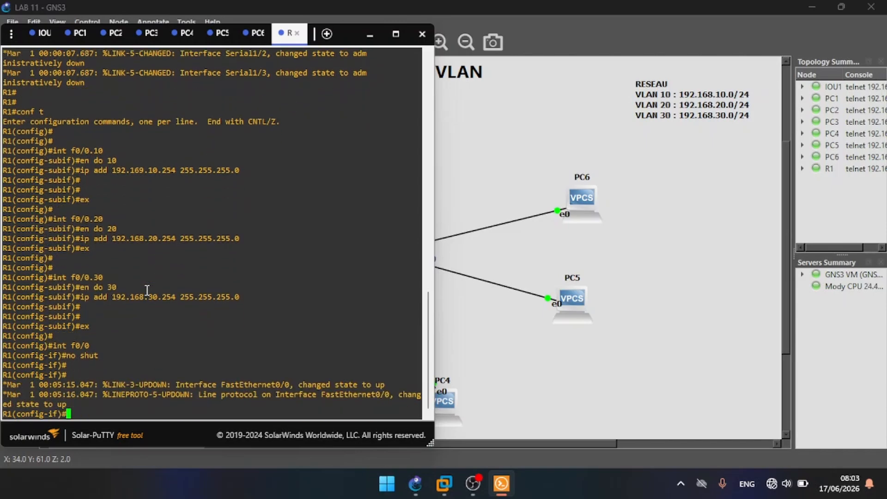
{"action": "key", "text": "Return"}
{"action": "key", "text": "Return"}
{"action": "key", "text": "Return"}
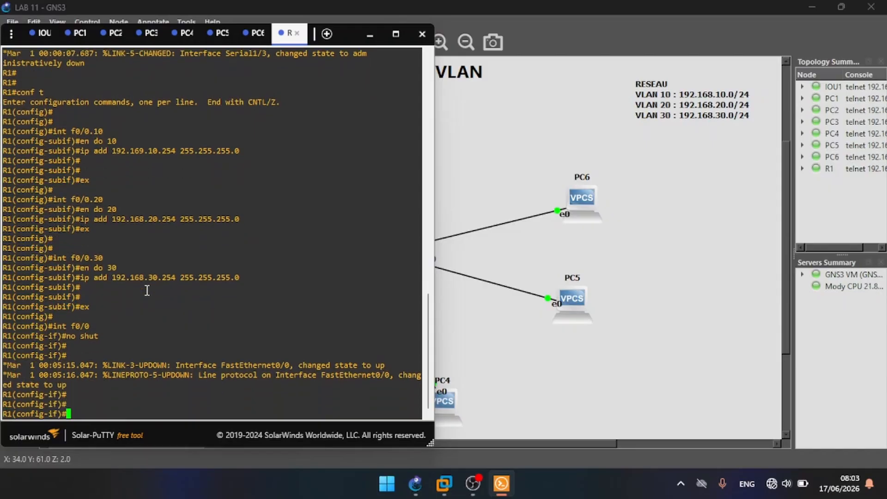
{"action": "type", "text": "ex"}
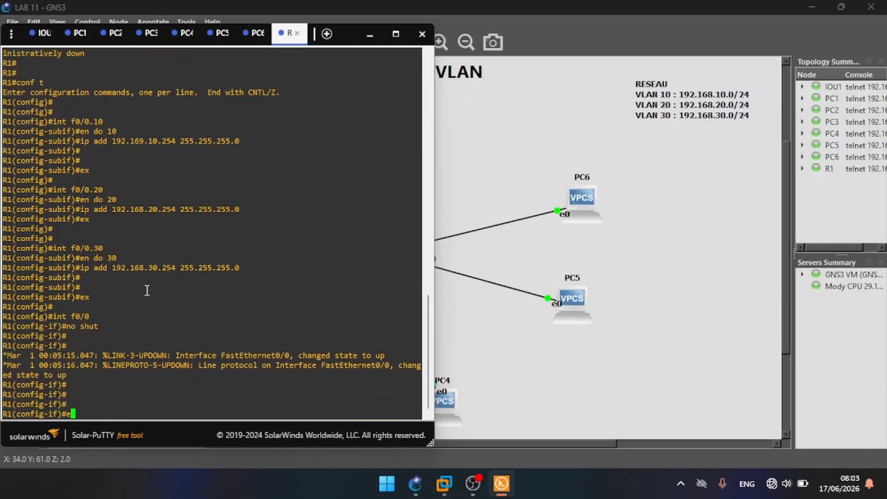
{"action": "key", "text": "Return"}
{"action": "key", "text": "Return"}
{"action": "key", "text": "Return"}
Step: Exclude the addresses 192.168.10.1 to 192.168.10.30 from DHCP assignment on R1
{"action": "type", "text": "ip dhcp"}
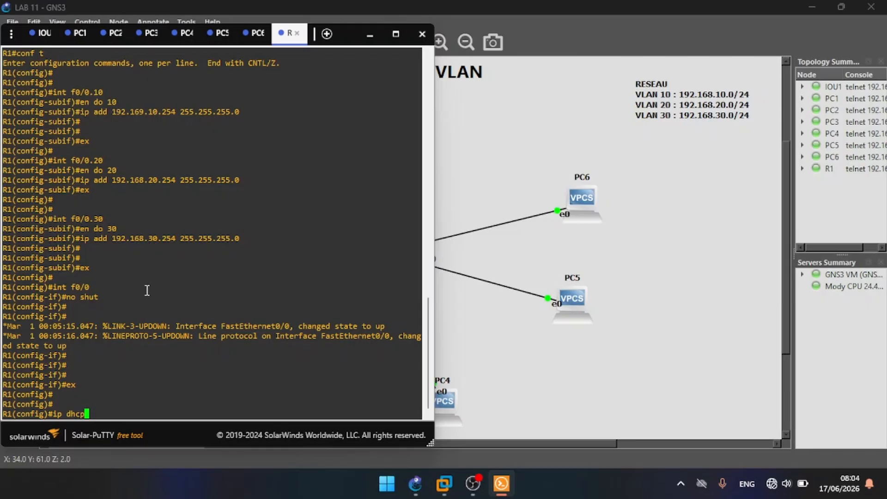
{"action": "type", "text": " ex"}
{"action": "key", "text": "Tab"}
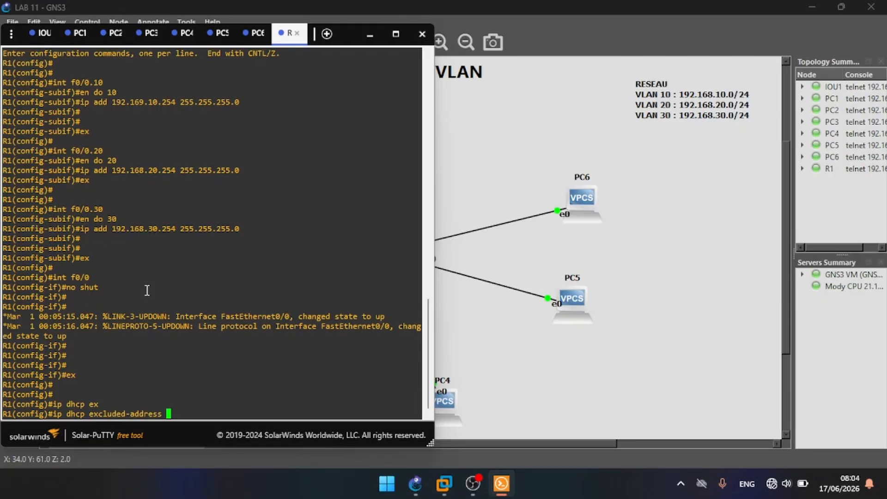
{"action": "type", "text": "192.168.10.1 192.168.10.30"}
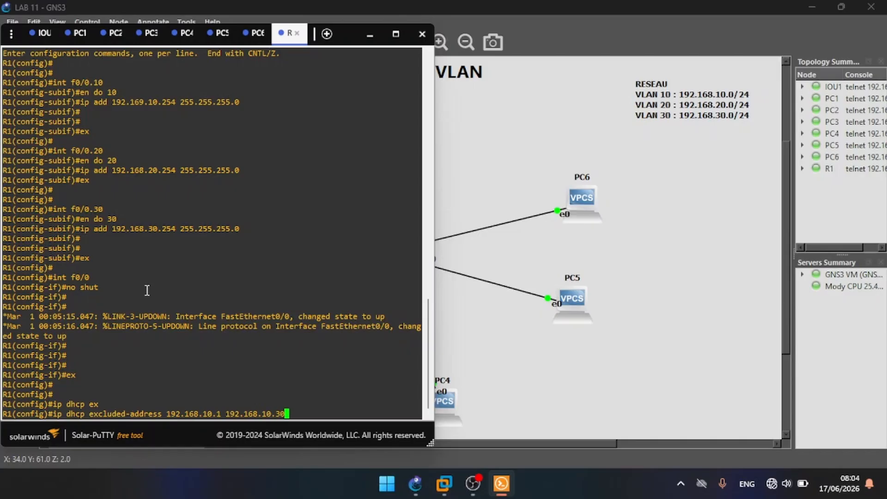
{"action": "key", "text": "Return"}
Step: Exclude the addresses 192.168.20.1 to 192.168.20.30 from DHCP assignment by reusing the previous exclusion command
{"action": "key", "text": "Up"}
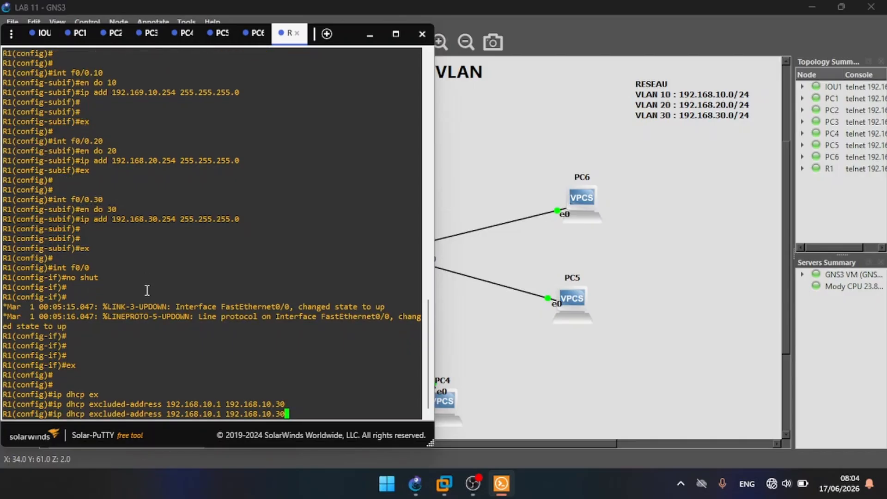
{"action": "key", "text": "Left"}
{"action": "key", "text": "Left"}
{"action": "key", "text": "Left"}
{"action": "key", "text": "Left"}
{"action": "key", "text": "Left"}
{"action": "key", "text": "Left"}
{"action": "key", "text": "Left"}
{"action": "key", "text": "Left"}
{"action": "key", "text": "Left"}
{"action": "key", "text": "Left"}
{"action": "key", "text": "Left"}
{"action": "key", "text": "Left"}
{"action": "key", "text": "Left"}
{"action": "key", "text": "Left"}
{"action": "key", "text": "Left"}
{"action": "key", "text": "Left"}
{"action": "key", "text": "Left"}
{"action": "key", "text": "BackSpace"}
{"action": "type", "text": "2"}
{"action": "key", "text": "Right"}
{"action": "key", "text": "Right"}
{"action": "key", "text": "Right"}
{"action": "key", "text": "Right"}
{"action": "key", "text": "Right"}
{"action": "key", "text": "Right"}
{"action": "key", "text": "Right"}
{"action": "key", "text": "Right"}
{"action": "key", "text": "Right"}
{"action": "key", "text": "Right"}
{"action": "key", "text": "Right"}
{"action": "key", "text": "Right"}
{"action": "key", "text": "Right"}
{"action": "key", "text": "BackSpace"}
{"action": "type", "text": "32"}
Step: Exclude the addresses 192.168.30.1 to 192.168.30.30 from DHCP assignment by reusing the previous exclusion command
{"action": "key", "text": "Left"}
{"action": "key", "text": "BackSpace"}
{"action": "key", "text": "Return"}
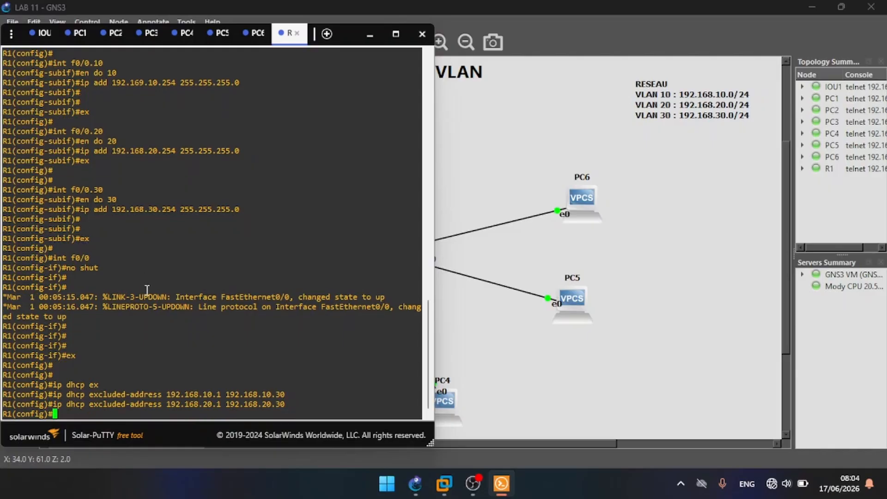
{"action": "key", "text": "Up"}
{"action": "key", "text": "Left"}
{"action": "key", "text": "Left"}
{"action": "key", "text": "Left"}
{"action": "key", "text": "Left"}
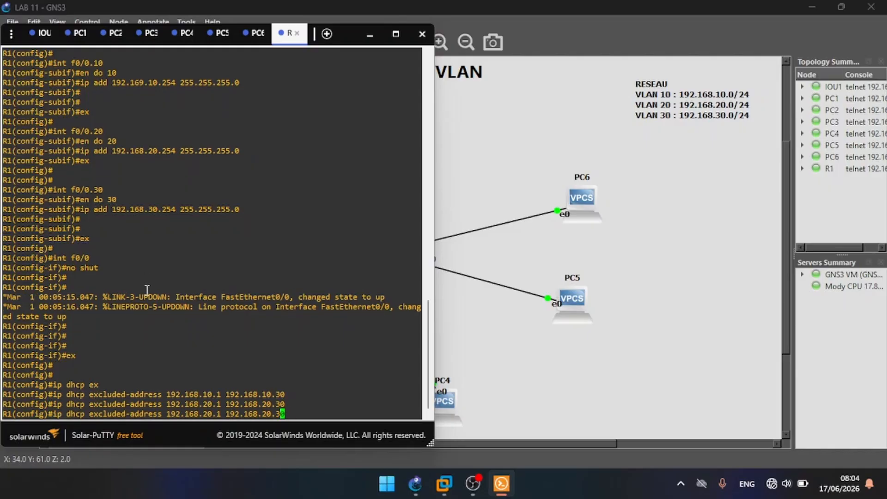
{"action": "key", "text": "BackSpace"}
{"action": "type", "text": "3"}
{"action": "key", "text": "Left"}
{"action": "key", "text": "Left"}
{"action": "key", "text": "Left"}
{"action": "key", "text": "Left"}
{"action": "key", "text": "Left"}
{"action": "key", "text": "Left"}
{"action": "key", "text": "Left"}
{"action": "key", "text": "Left"}
{"action": "key", "text": "Left"}
{"action": "key", "text": "Left"}
{"action": "key", "text": "Left"}
{"action": "key", "text": "Left"}
{"action": "key", "text": "Left"}
{"action": "key", "text": "BackSpace"}
{"action": "type", "text": "3"}
{"action": "key", "text": "Return"}
{"action": "key", "text": "Return"}
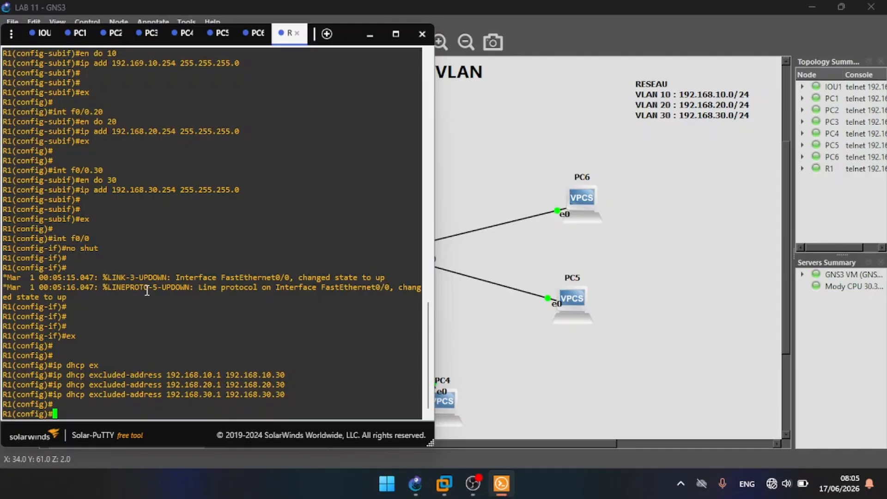
Step: Create a DHCP pool named VLAN10 on R1
{"action": "type", "text": "ip dhcp"}
{"action": "type", "text": "pool VLAN10"}
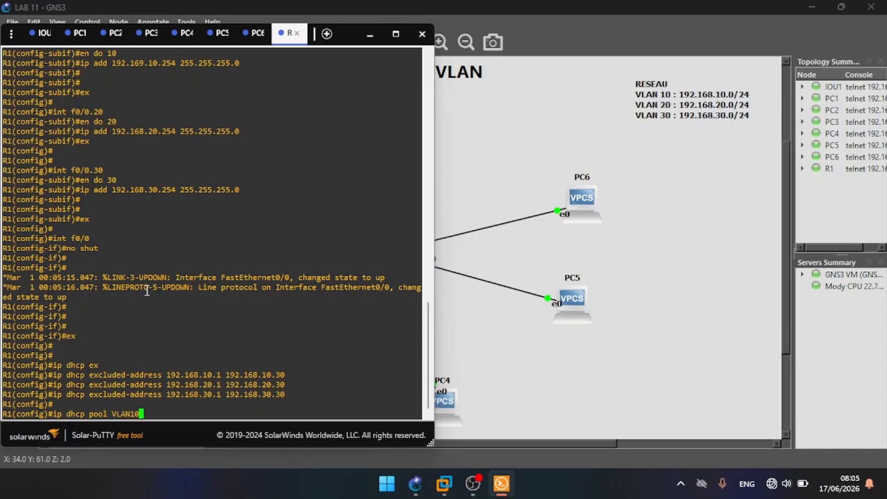
{"action": "key", "text": "Return"}
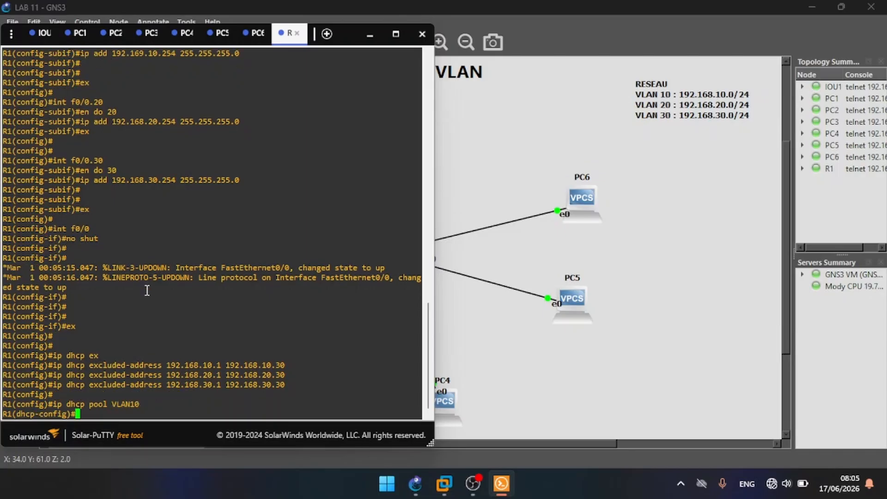
Step: Set the VLAN10 pool's network to 192.168.10.0 with mask 255.255.255.0
{"action": "type", "text": "net"}
{"action": "key", "text": "Tab"}
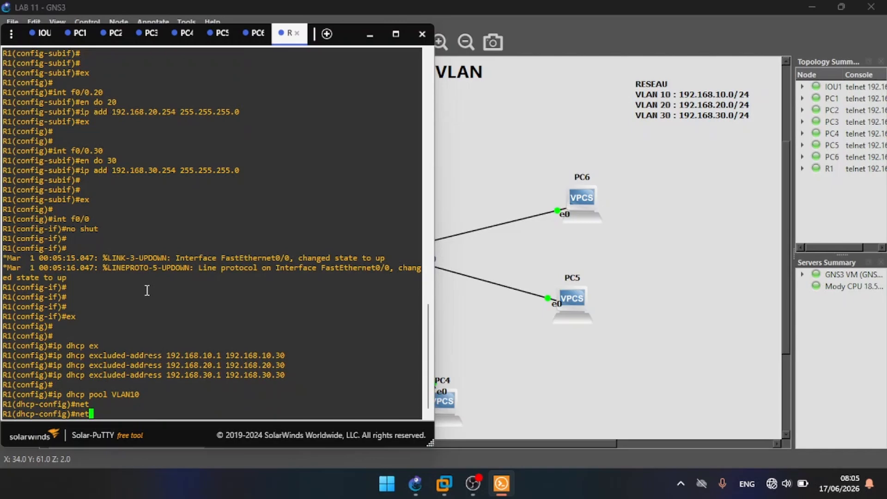
{"action": "type", "text": "work 192.168.10"}
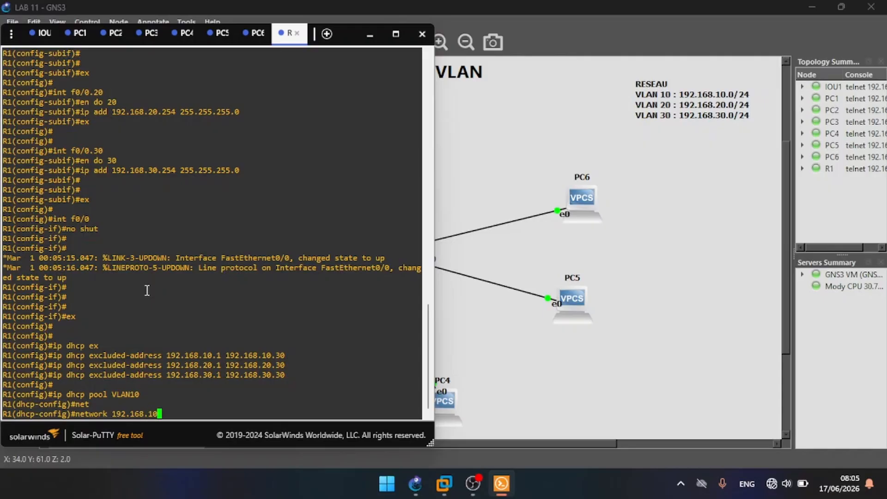
{"action": "type", "text": ".0 255.255.255.0"}
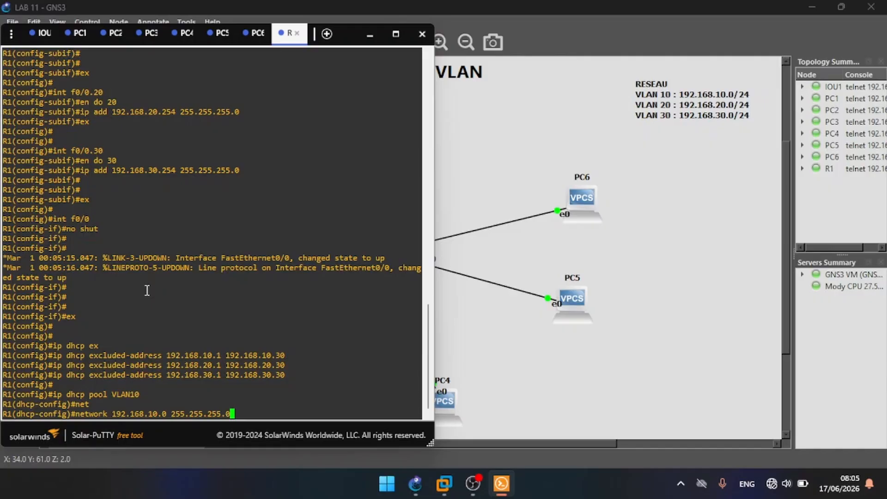
{"action": "key", "text": "Return"}
Step: Set the VLAN10 pool's default router to 192.168.10.254
{"action": "type", "text": "def"}
{"action": "key", "text": "Tab"}
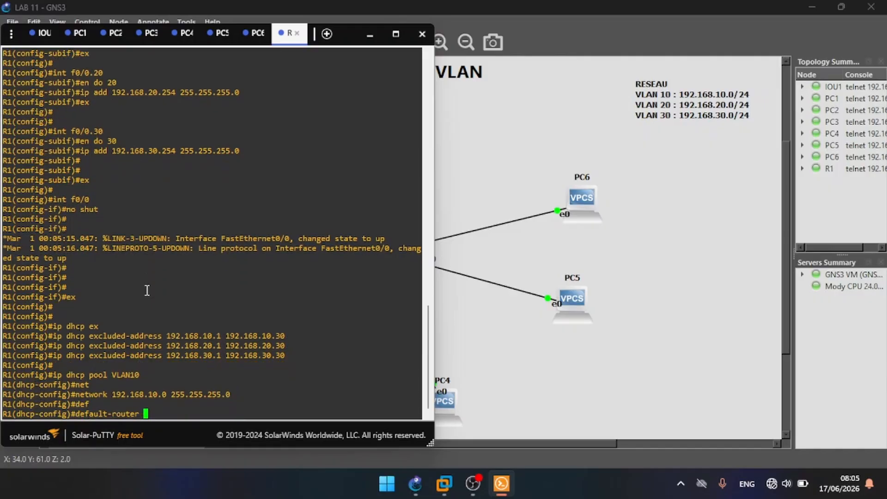
{"action": "type", "text": "192.168.10.254"}
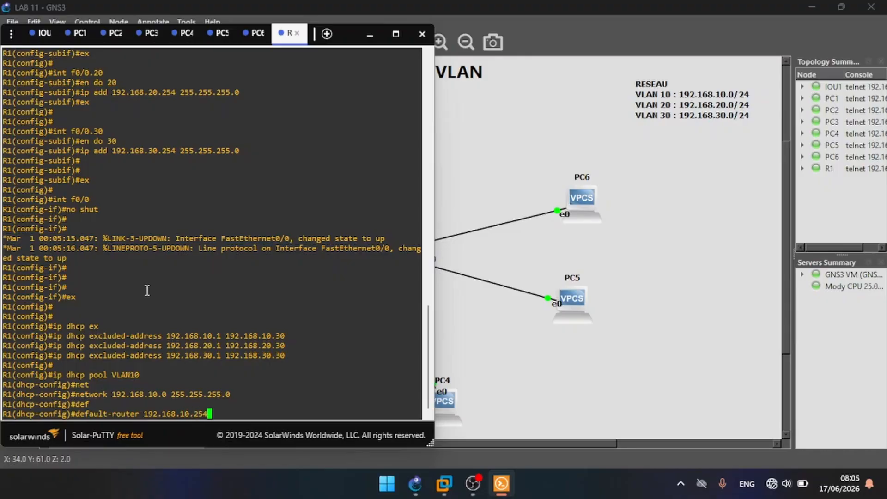
{"action": "key", "text": "Return"}
Step: Set the VLAN10 pool's DNS server to 8.8.8.8 and return to global configuration mode
{"action": "type", "text": "dn"}
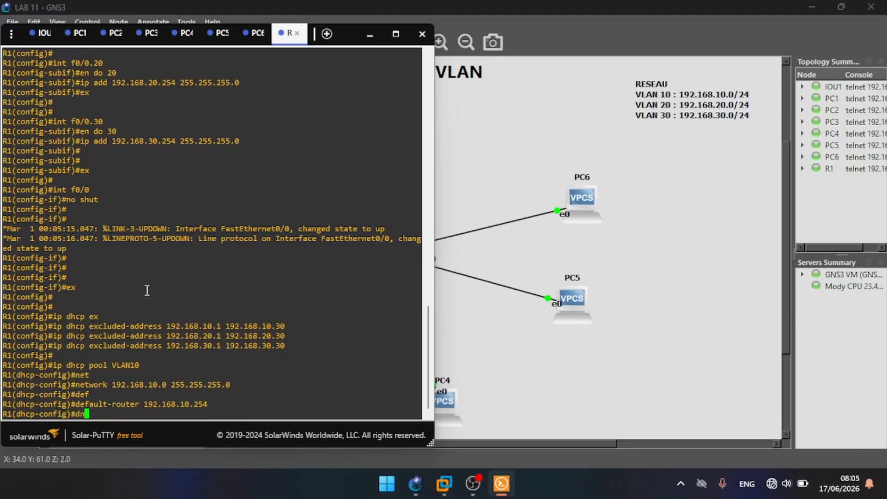
{"action": "key", "text": "Tab"}
{"action": "type", "text": "8."}
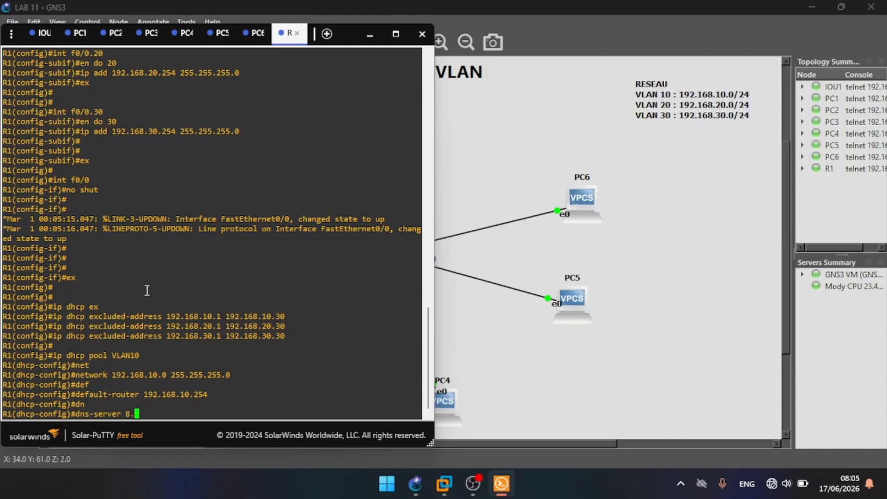
{"action": "type", "text": "8.8.8"}
{"action": "key", "text": "Return"}
{"action": "key", "text": "Return"}
{"action": "key", "text": "Return"}
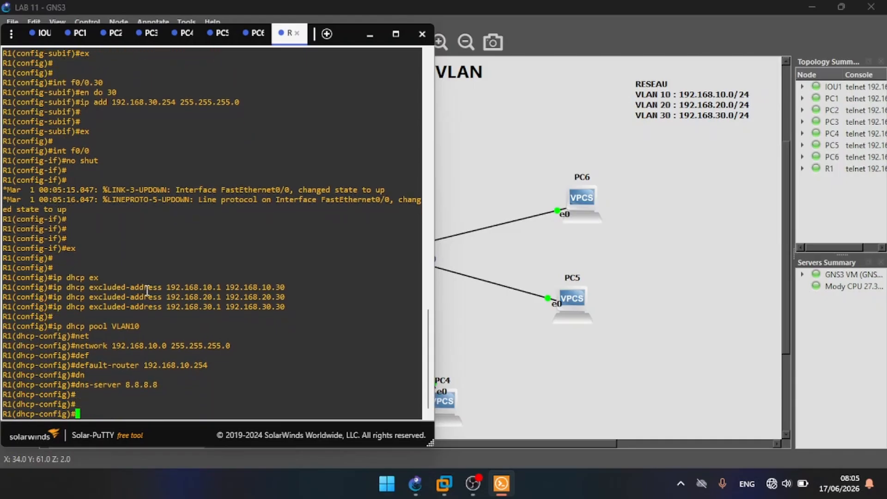
{"action": "type", "text": "ex"}
{"action": "key", "text": "Return"}
{"action": "key", "text": "Return"}
{"action": "key", "text": "Return"}
Step: Create a DHCP pool named VLAN20 on R1
{"action": "type", "text": "ip"}
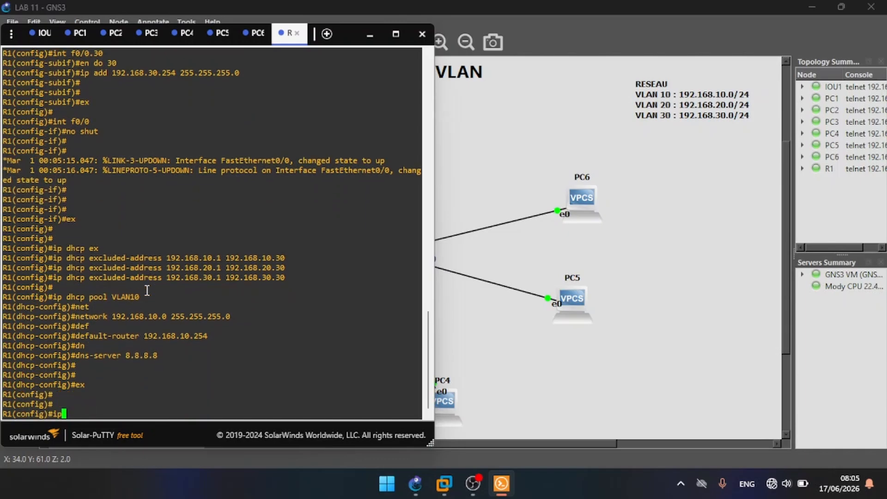
{"action": "type", "text": " dhcp pool VLAN"}
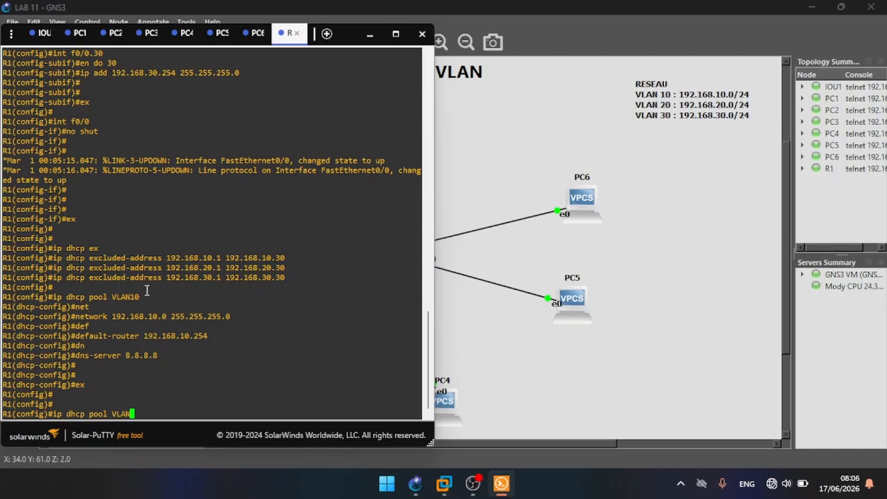
{"action": "type", "text": "20"}
{"action": "key", "text": "Return"}
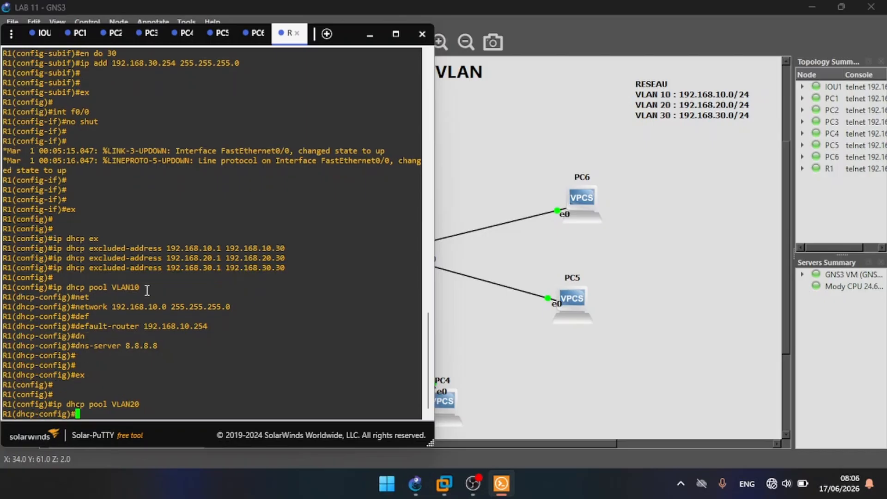
Step: Set the VLAN20 pool's network to 192.168.20.0 with mask 255.255.255.0 by reusing the earlier network command
{"action": "key", "text": "Up"}
{"action": "key", "text": "Up"}
{"action": "key", "text": "Up"}
{"action": "key", "text": "Up"}
{"action": "key", "text": "Up"}
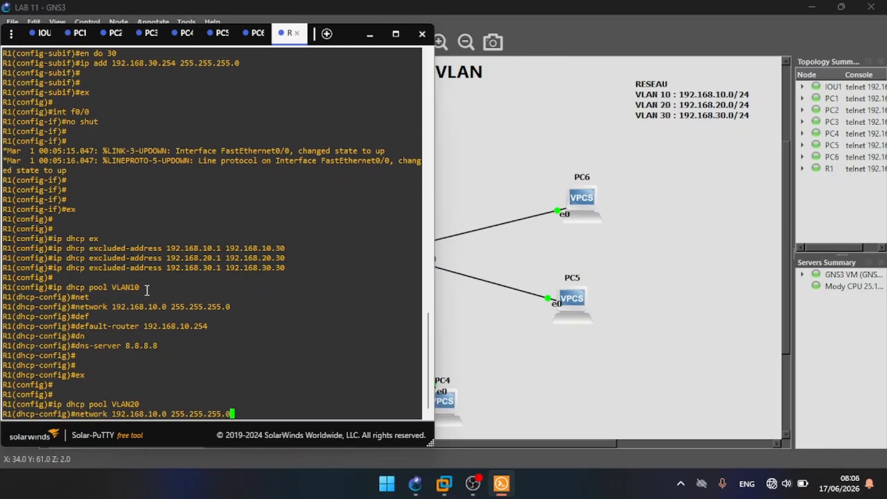
{"action": "key", "text": "Left"}
{"action": "key", "text": "Left"}
{"action": "key", "text": "Left"}
{"action": "key", "text": "Left"}
{"action": "key", "text": "Left"}
{"action": "key", "text": "Left"}
{"action": "key", "text": "Left"}
{"action": "key", "text": "Left"}
{"action": "key", "text": "Left"}
{"action": "key", "text": "Left"}
{"action": "key", "text": "Left"}
{"action": "key", "text": "Left"}
{"action": "key", "text": "Left"}
{"action": "key", "text": "Left"}
{"action": "key", "text": "Left"}
{"action": "key", "text": "Left"}
{"action": "key", "text": "Left"}
{"action": "key", "text": "BackSpace"}
{"action": "type", "text": "2"}
{"action": "key", "text": "Return"}
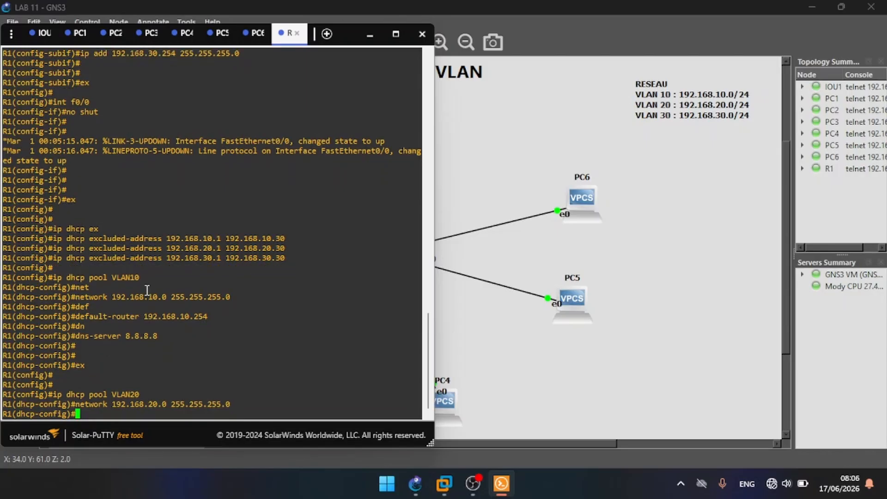
Step: Set the VLAN20 pool's default router to 192.168.20.254 by reusing the earlier default-router command
{"action": "key", "text": "Up"}
{"action": "key", "text": "Up"}
{"action": "key", "text": "Up"}
{"action": "key", "text": "Up"}
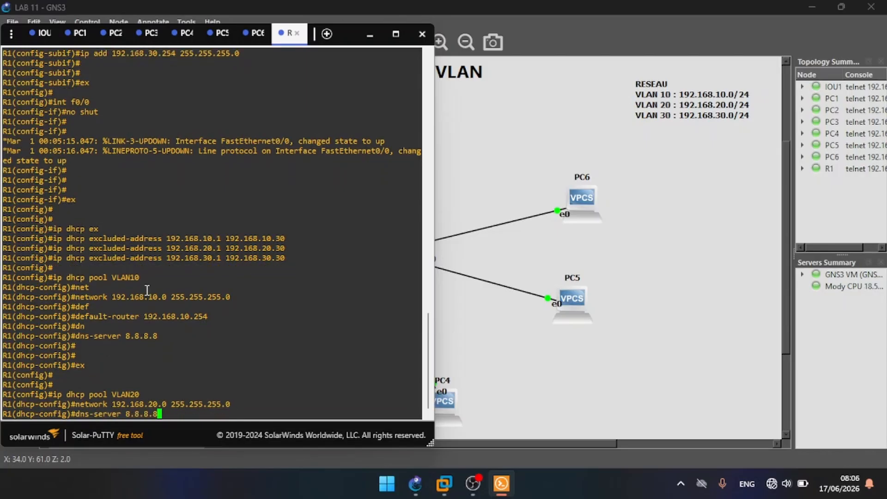
{"action": "key", "text": "Up"}
{"action": "key", "text": "Left"}
{"action": "key", "text": "Left"}
{"action": "key", "text": "Left"}
{"action": "key", "text": "Left"}
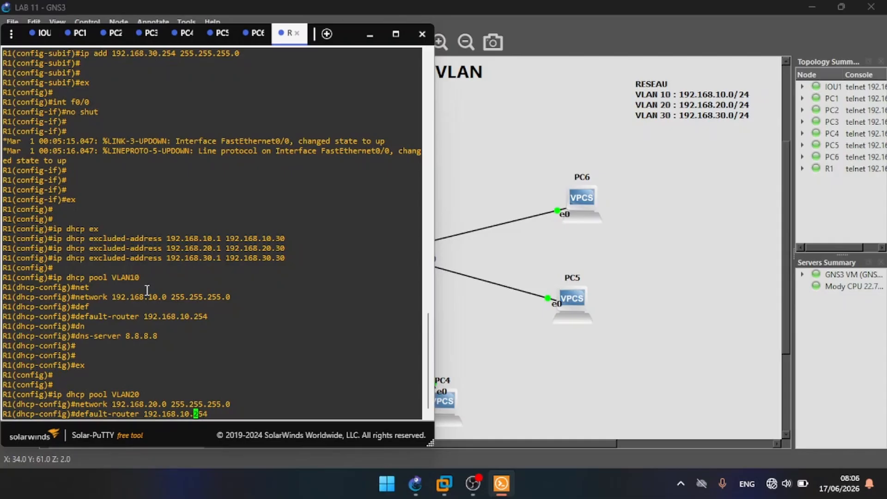
{"action": "key", "text": "BackSpace"}
{"action": "key", "text": "BackSpace"}
{"action": "type", "text": "20"}
{"action": "key", "text": "Return"}
Step: Set the VLAN20 pool's DNS server to 8.8.8.8 and return to global configuration mode
{"action": "key", "text": "Up"}
{"action": "key", "text": "Up"}
{"action": "key", "text": "Up"}
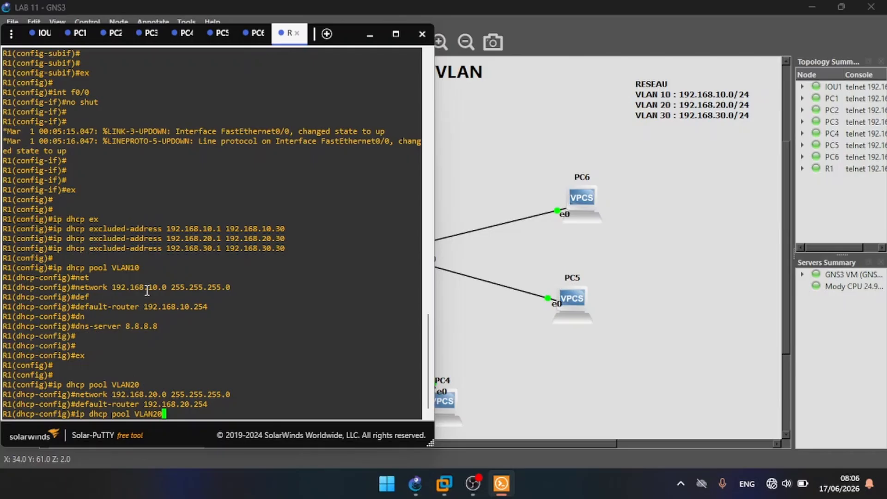
{"action": "key", "text": "Up"}
{"action": "key", "text": "Up"}
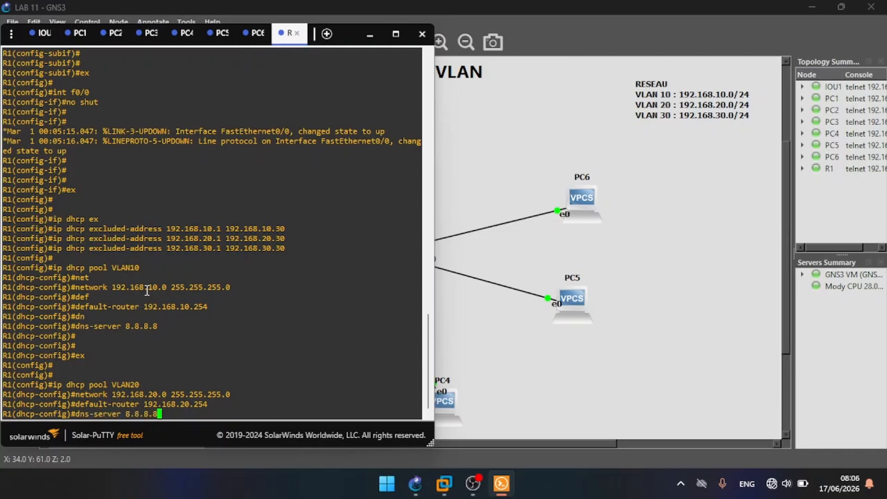
{"action": "key", "text": "Return"}
{"action": "key", "text": "Return"}
{"action": "key", "text": "Return"}
{"action": "type", "text": "ex"}
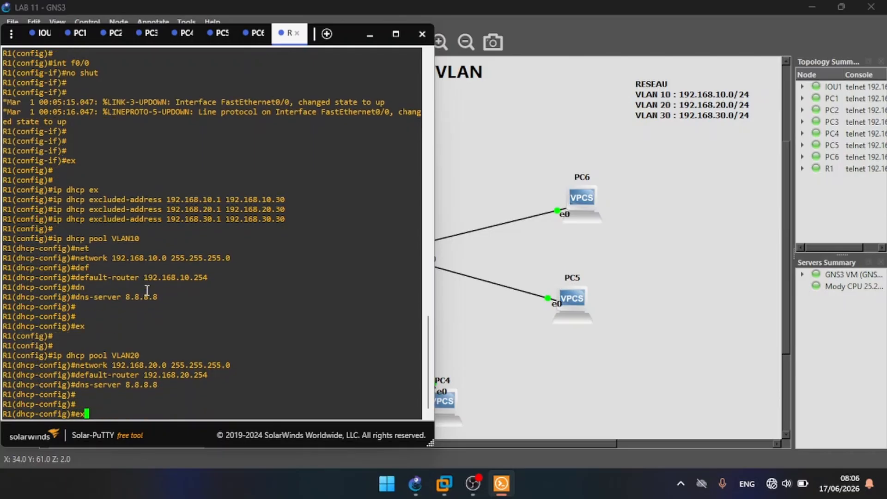
{"action": "key", "text": "Return"}
{"action": "key", "text": "Return"}
{"action": "key", "text": "Return"}
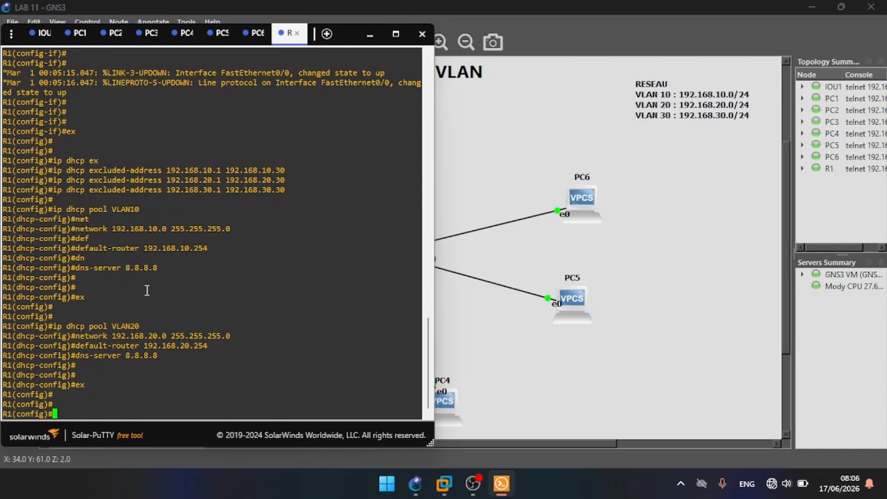
Step: Create a DHCP pool named VLAN30 on R1 by reusing the earlier pool command
{"action": "key", "text": "Up"}
{"action": "key", "text": "Up"}
{"action": "key", "text": "Up"}
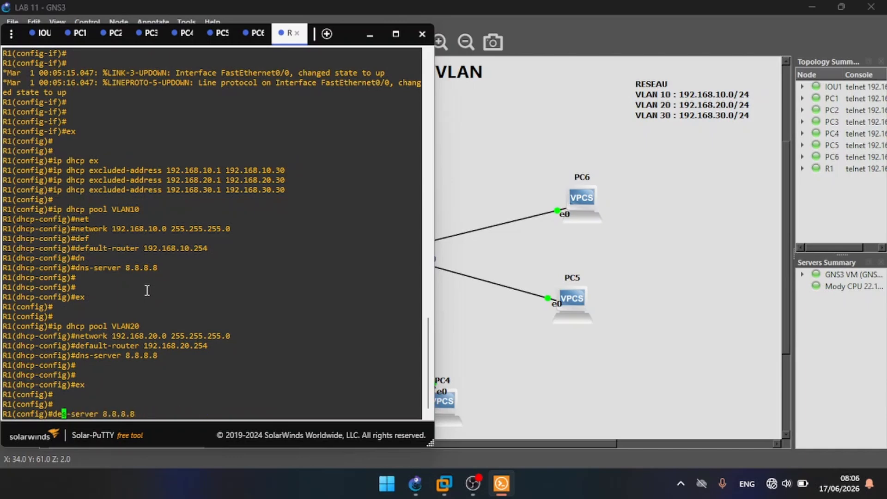
{"action": "key", "text": "Down"}
{"action": "key", "text": "Up"}
{"action": "key", "text": "Up"}
{"action": "key", "text": "Up"}
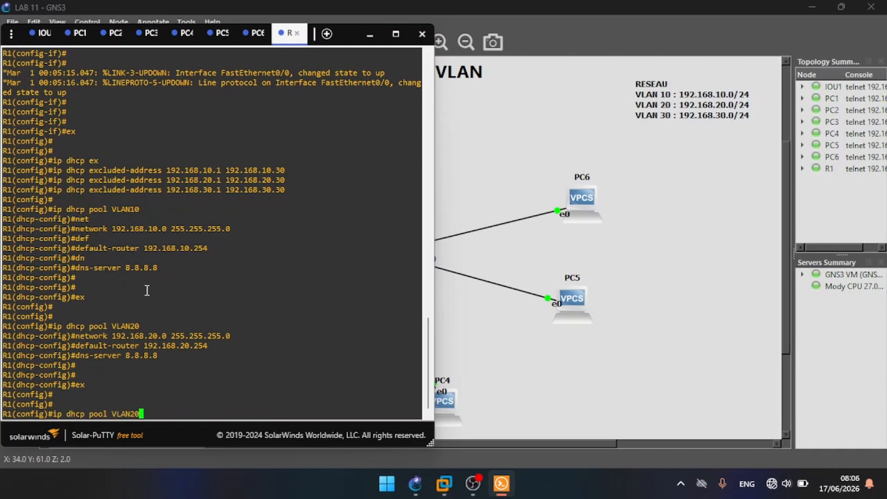
{"action": "key", "text": "BackSpace"}
{"action": "key", "text": "BackSpace"}
{"action": "type", "text": "30"}
{"action": "key", "text": "Return"}
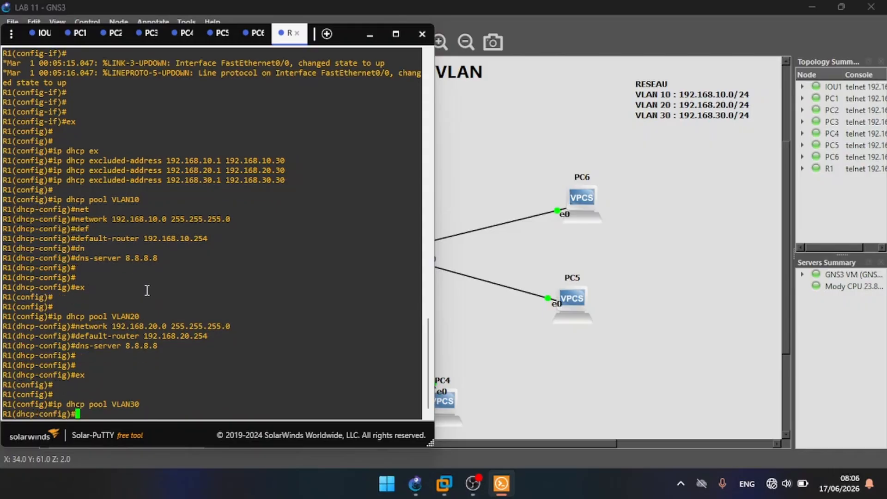
Step: Set the VLAN30 pool's network to 192.168.30.0 with mask 255.255.255.0 by reusing the earlier network command
{"action": "key", "text": "Up"}
{"action": "key", "text": "Up"}
{"action": "key", "text": "Up"}
{"action": "key", "text": "Up"}
{"action": "key", "text": "Up"}
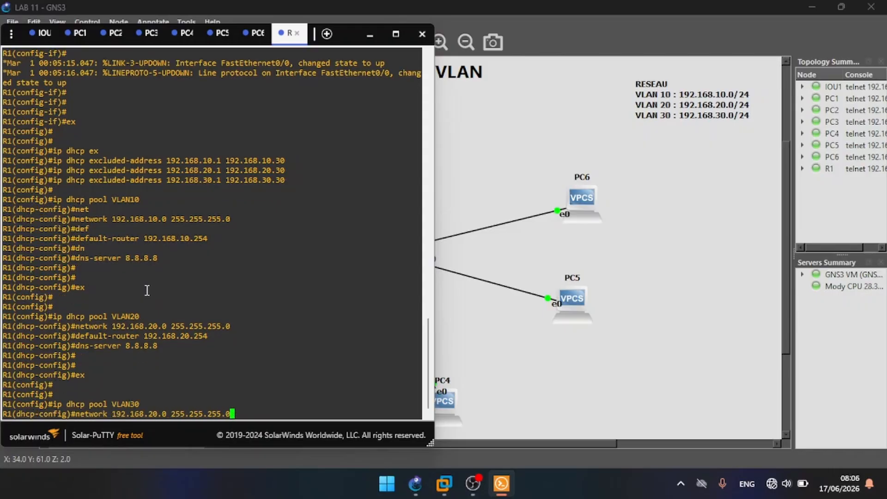
{"action": "key", "text": "Left"}
{"action": "key", "text": "Left"}
{"action": "key", "text": "Left"}
{"action": "key", "text": "Left"}
{"action": "key", "text": "Left"}
{"action": "key", "text": "Left"}
{"action": "key", "text": "Left"}
{"action": "key", "text": "Left"}
{"action": "key", "text": "Left"}
{"action": "key", "text": "Left"}
{"action": "key", "text": "Left"}
{"action": "key", "text": "Left"}
{"action": "key", "text": "Left"}
{"action": "key", "text": "Left"}
{"action": "key", "text": "Left"}
{"action": "key", "text": "Left"}
{"action": "key", "text": "Left"}
{"action": "key", "text": "BackSpace"}
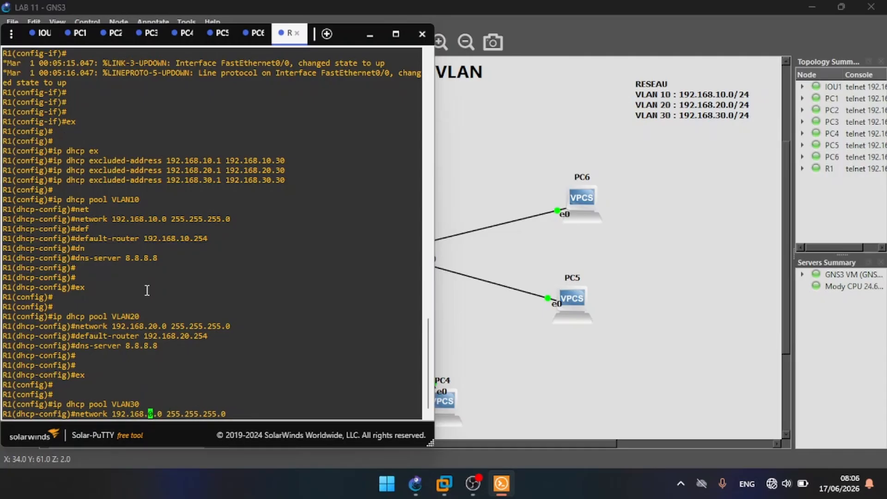
{"action": "type", "text": "3"}
{"action": "key", "text": "Return"}
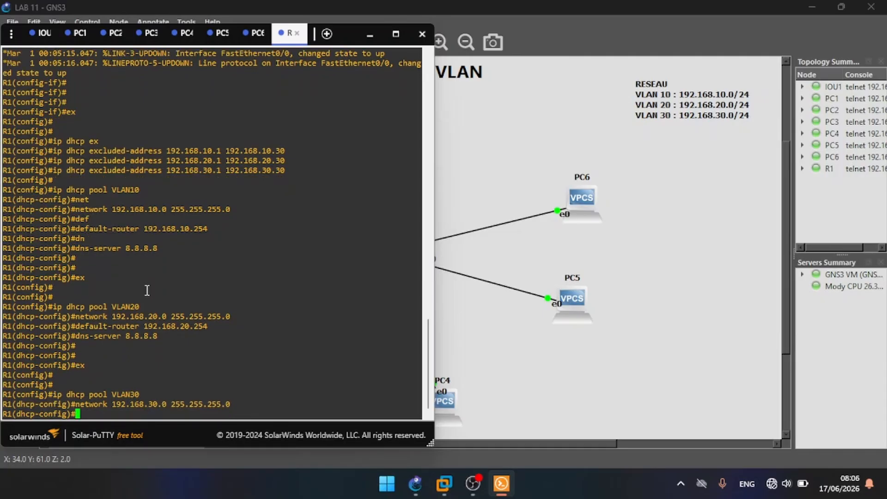
Step: Set the VLAN30 pool's default router to 192.168.30.254 by reusing the earlier default-router command
{"action": "key", "text": "Up"}
{"action": "key", "text": "Up"}
{"action": "key", "text": "Up"}
{"action": "key", "text": "Up"}
{"action": "key", "text": "Up"}
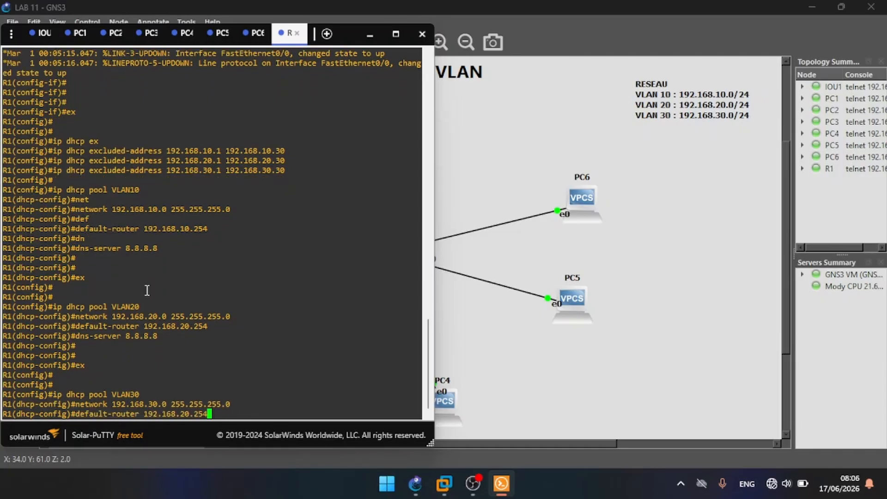
{"action": "key", "text": "Left"}
{"action": "key", "text": "Left"}
{"action": "key", "text": "Left"}
{"action": "key", "text": "Left"}
{"action": "key", "text": "Left"}
{"action": "key", "text": "BackSpace"}
{"action": "type", "text": "3"}
{"action": "key", "text": "Return"}
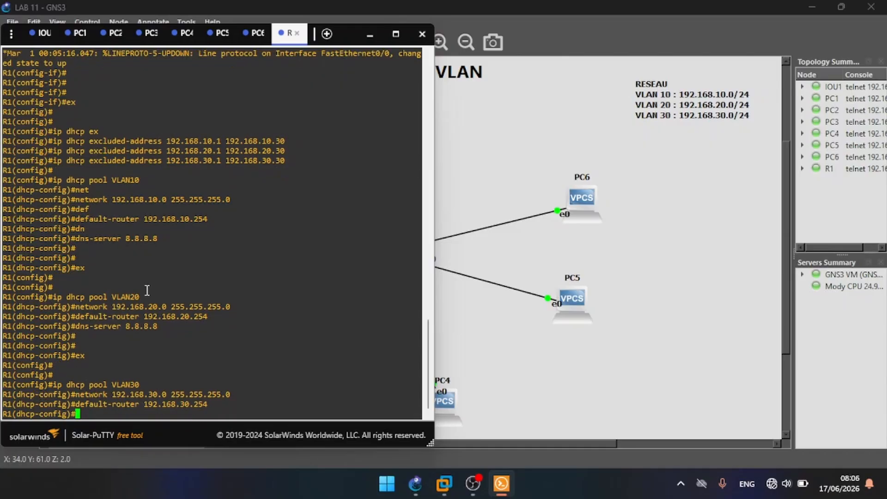
Step: Set the VLAN30 pool's DNS server to 8.8.8.8 by reusing the earlier dns-server command
{"action": "key", "text": "Up"}
{"action": "key", "text": "Up"}
{"action": "key", "text": "Up"}
{"action": "key", "text": "Up"}
{"action": "key", "text": "Up"}
{"action": "key", "text": "Return"}
{"action": "key", "text": "Return"}
{"action": "key", "text": "Return"}
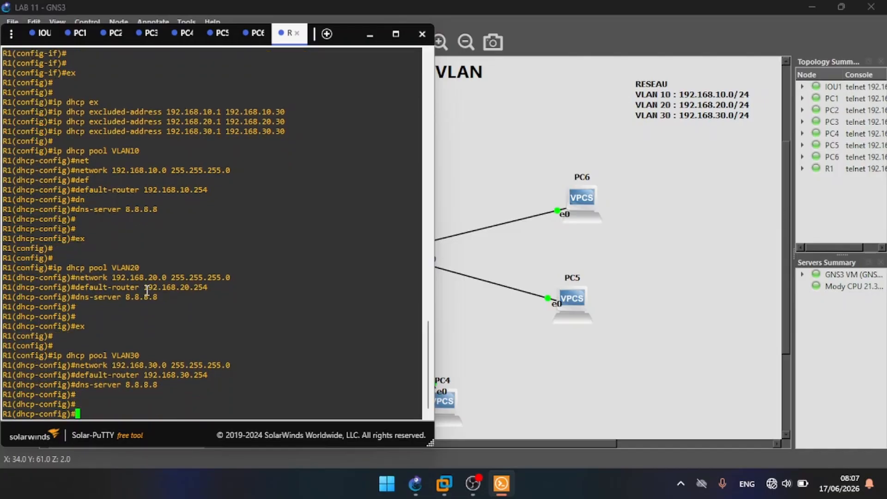
Step: Leave configuration mode on R1 and save the router configuration with wr
{"action": "type", "text": "end"}
{"action": "key", "text": "Return"}
{"action": "key", "text": "Return"}
{"action": "type", "text": "wr"}
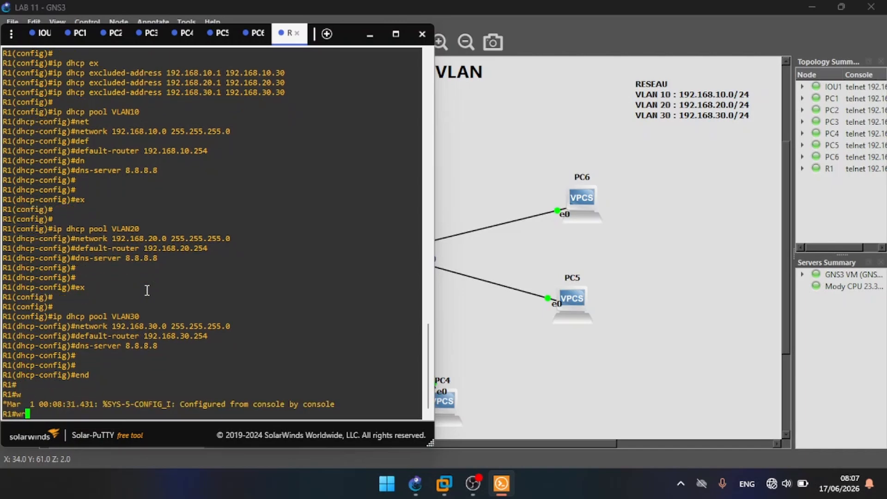
{"action": "key", "text": "Return"}
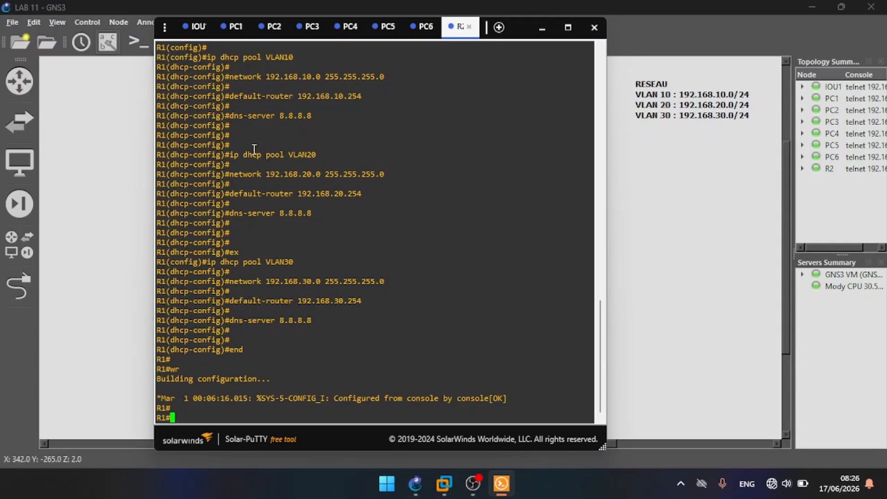
Step: Request an IP address for PC1 with ip dhcp and reposition the console window over the topology
{"action": "left_click", "coordinate": [231, 29]}
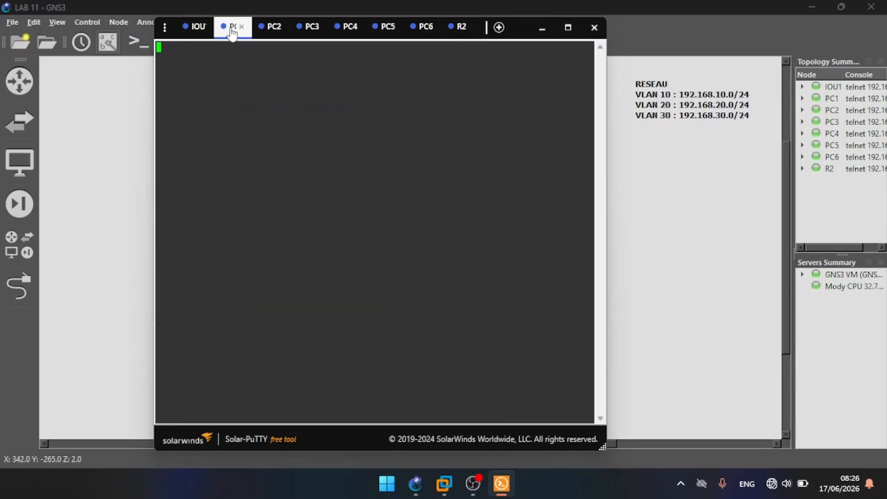
{"action": "key", "text": "Return"}
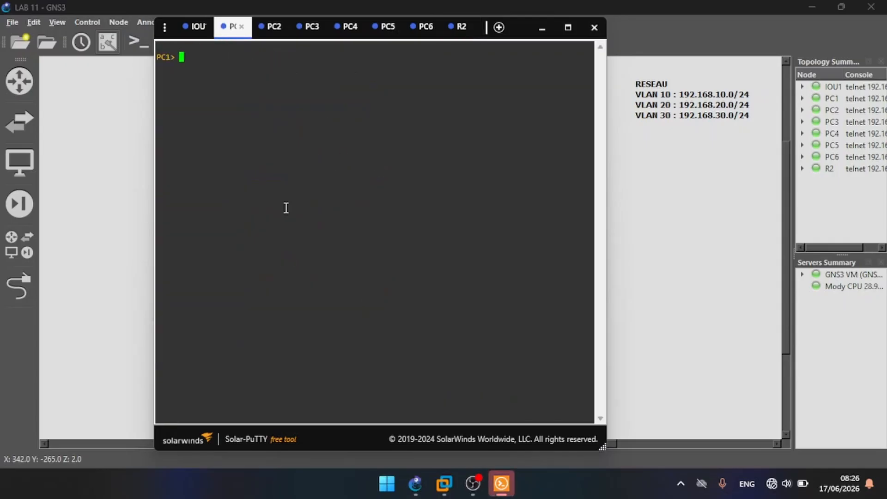
{"action": "type", "text": "ip "}
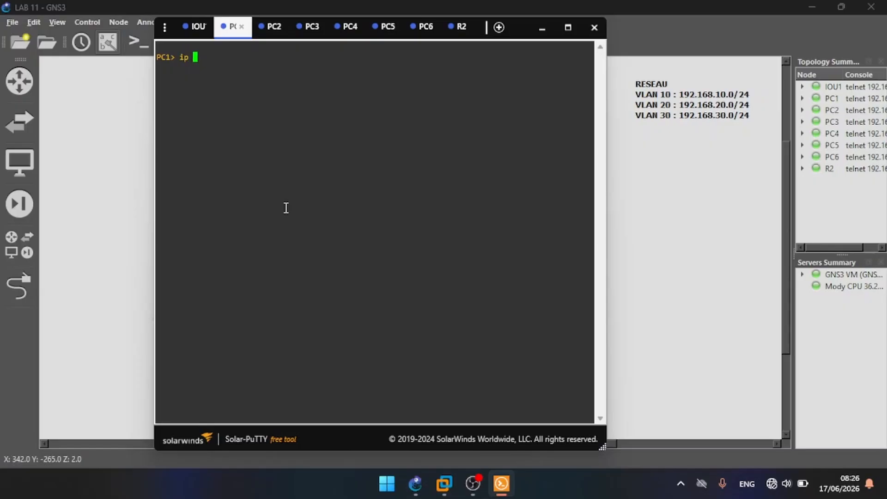
{"action": "type", "text": "dhcp"}
{"action": "key", "text": "Return"}
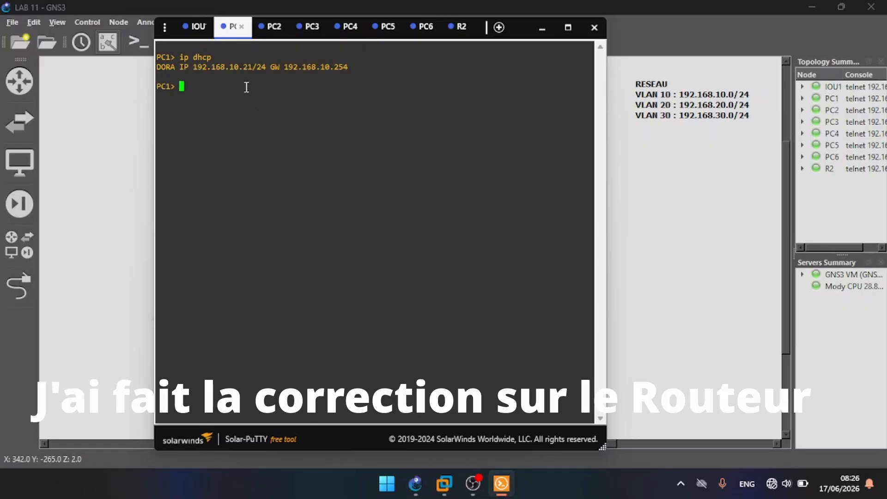
{"action": "left_click_drag", "start_coordinate": [224, 44], "coordinate": [304, 53]}
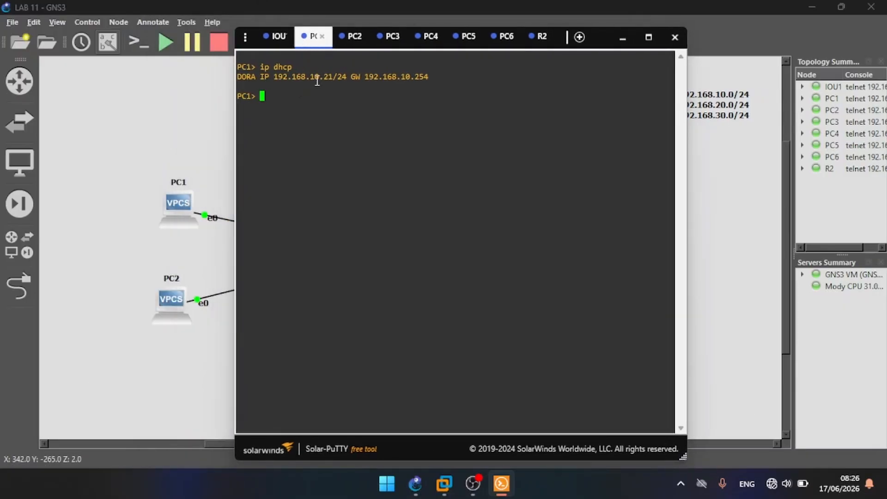
{"action": "left_click_drag", "start_coordinate": [308, 43], "coordinate": [233, 46]}
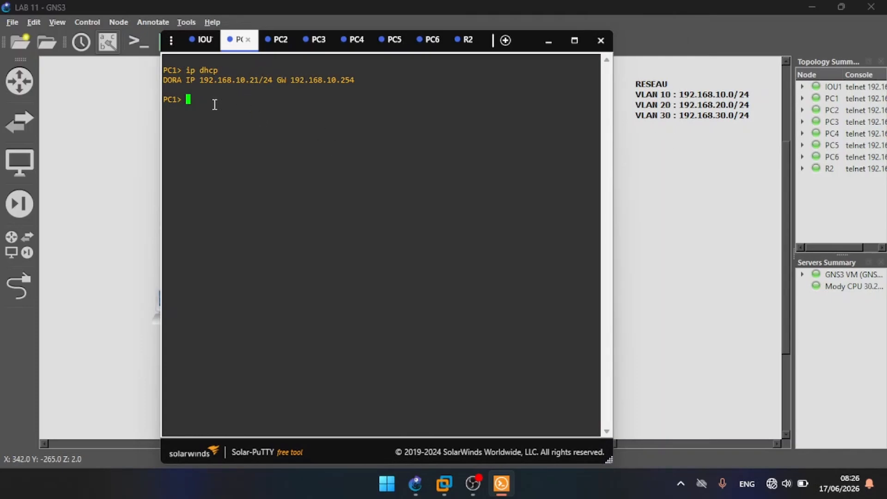
Step: Request an IP address for PC2 from the DHCP server with ip dhcp
{"action": "left_click", "coordinate": [278, 47]}
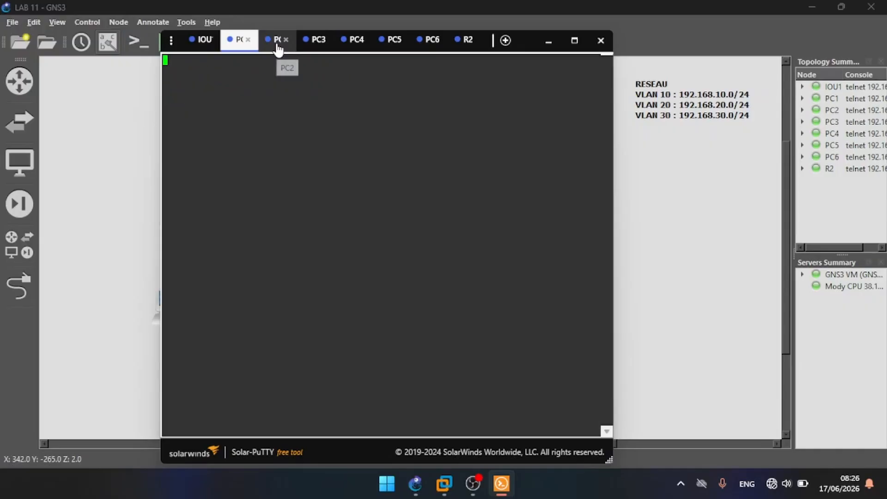
{"action": "key", "text": "Return"}
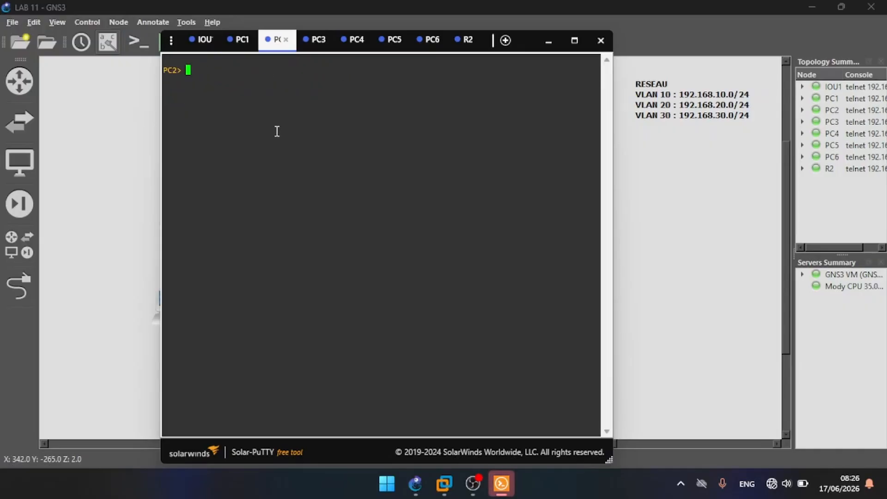
{"action": "type", "text": "ip dhcp"}
{"action": "key", "text": "Return"}
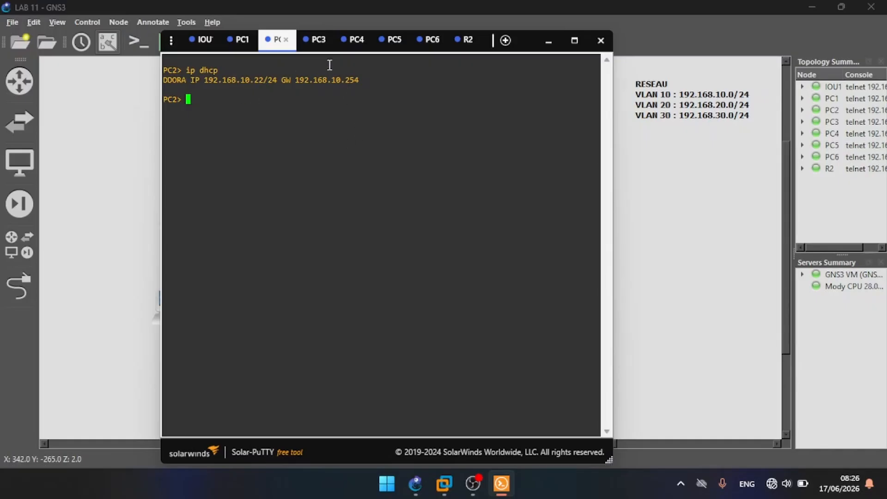
Step: Request an IP address for PC3 from the DHCP server with ip dhcp
{"action": "left_click", "coordinate": [317, 41]}
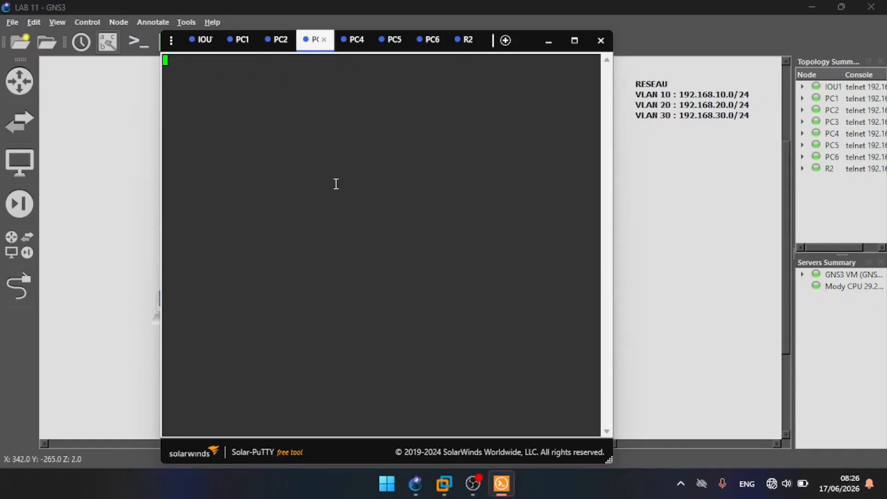
{"action": "key", "text": "Return"}
{"action": "type", "text": "ip"}
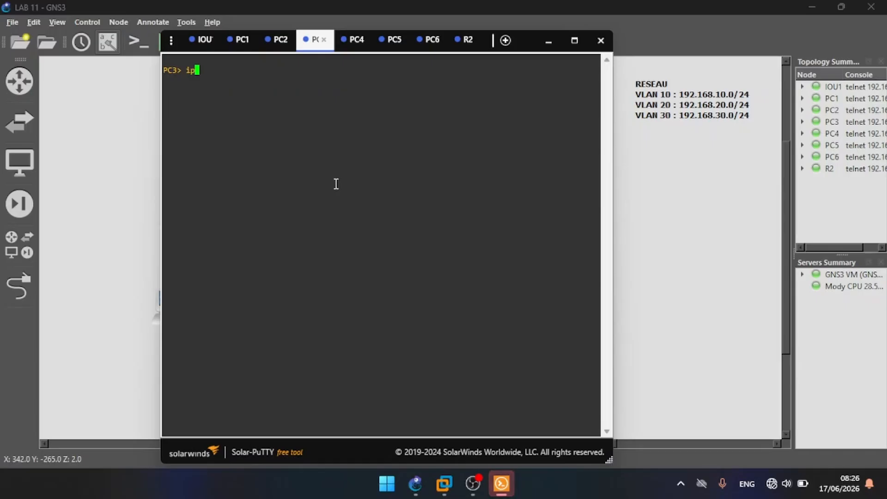
{"action": "type", "text": " dhcp"}
{"action": "key", "text": "Return"}
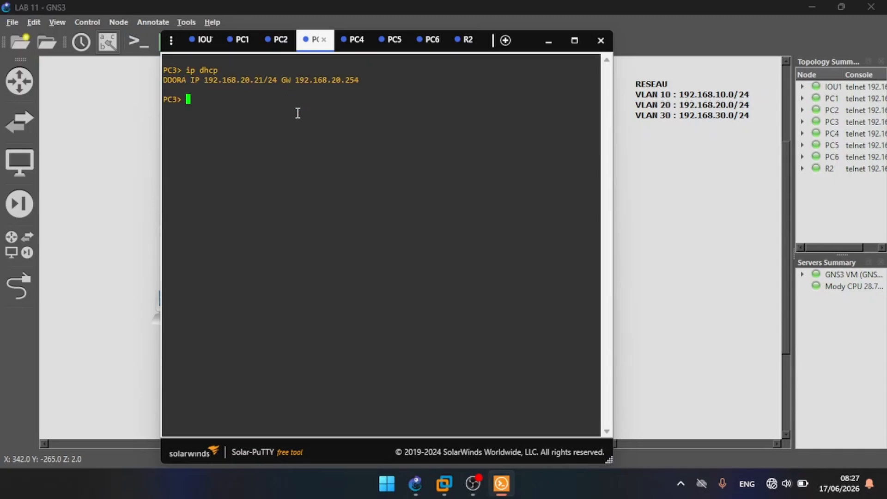
Step: Request an IP address for PC4 from the DHCP server with ip dhcp
{"action": "left_click", "coordinate": [345, 47]}
{"action": "key", "text": "Return"}
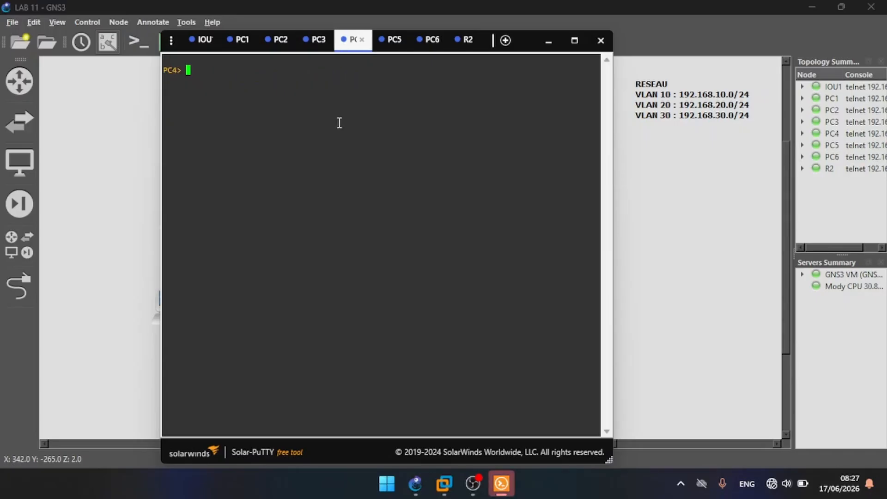
{"action": "type", "text": "ip dhcp"}
{"action": "key", "text": "Return"}
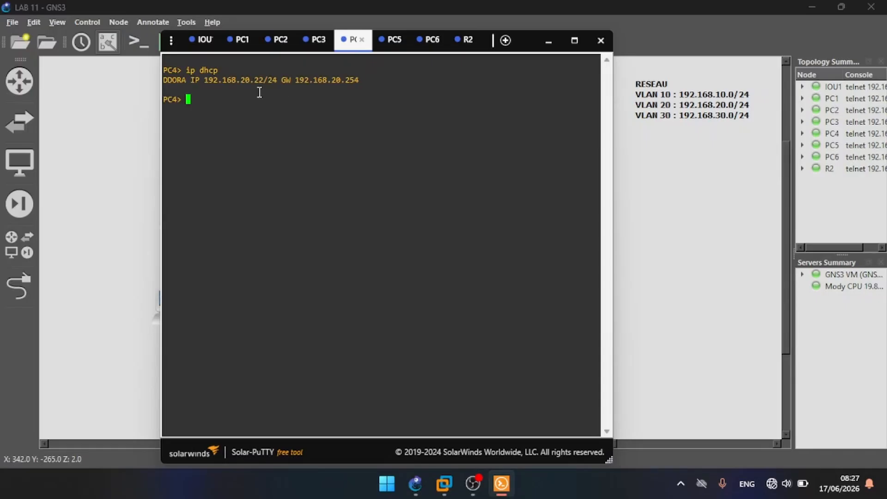
Step: Request an IP address for PC5 from the DHCP server with ip dhcp
{"action": "left_click", "coordinate": [387, 43]}
{"action": "type", "text": "ip dhcp"}
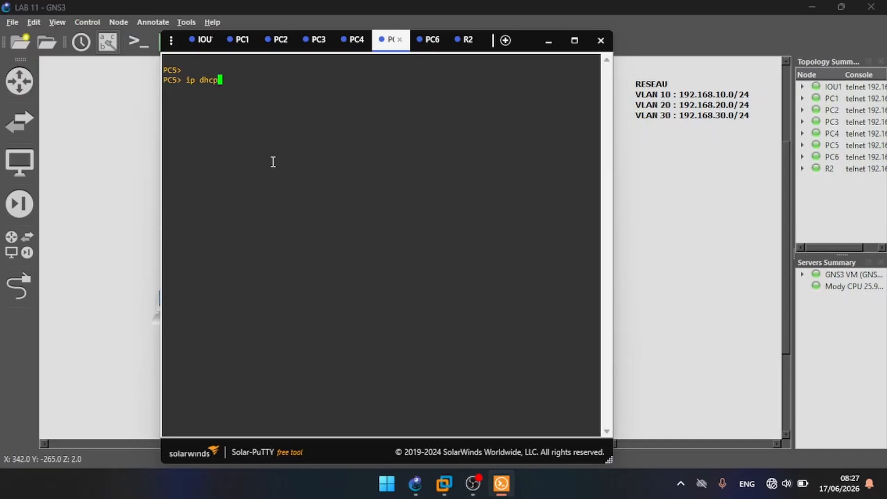
{"action": "key", "text": "Return"}
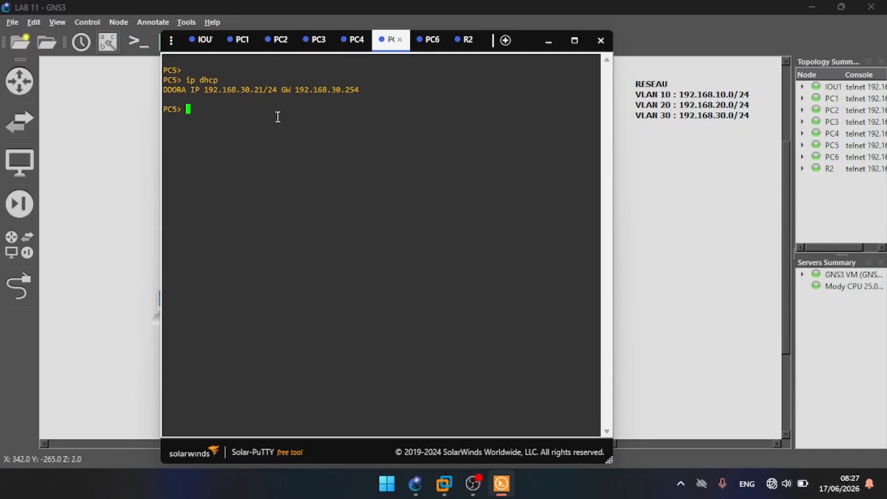
Step: Request an IP address for PC6 from the DHCP server with ip dhcp
{"action": "left_click", "coordinate": [427, 44]}
{"action": "key", "text": "Return"}
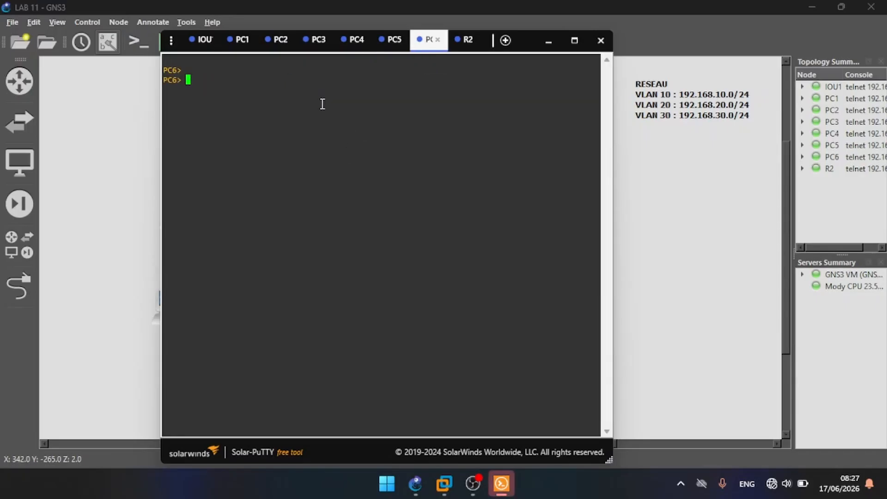
{"action": "type", "text": "ip "}
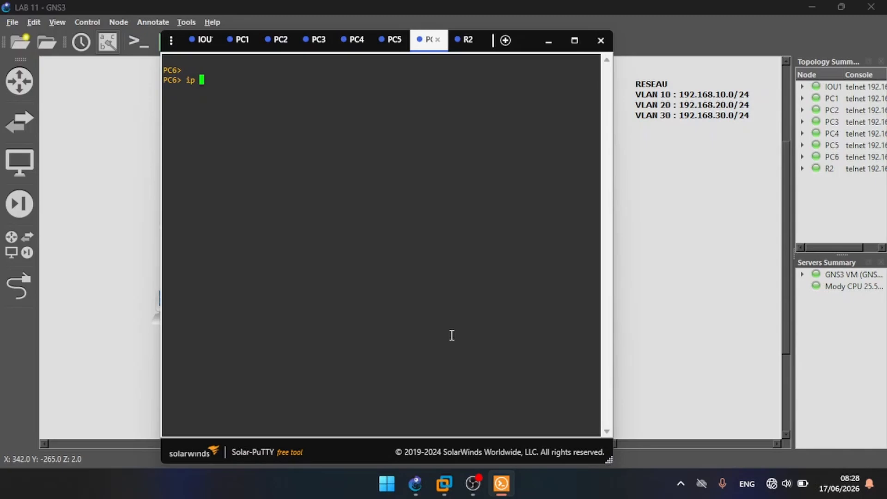
{"action": "type", "text": "dhcp"}
{"action": "key", "text": "Return"}
{"action": "key", "text": "Return"}
{"action": "key", "text": "Return"}
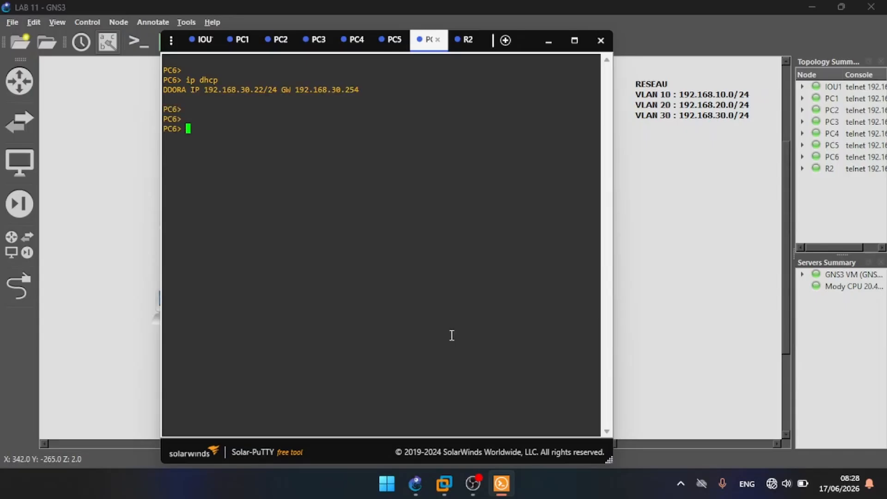
Step: Try to list the DHCP bindings in the R2 router console with sh ip dhcp bond
{"action": "left_click", "coordinate": [468, 44]}
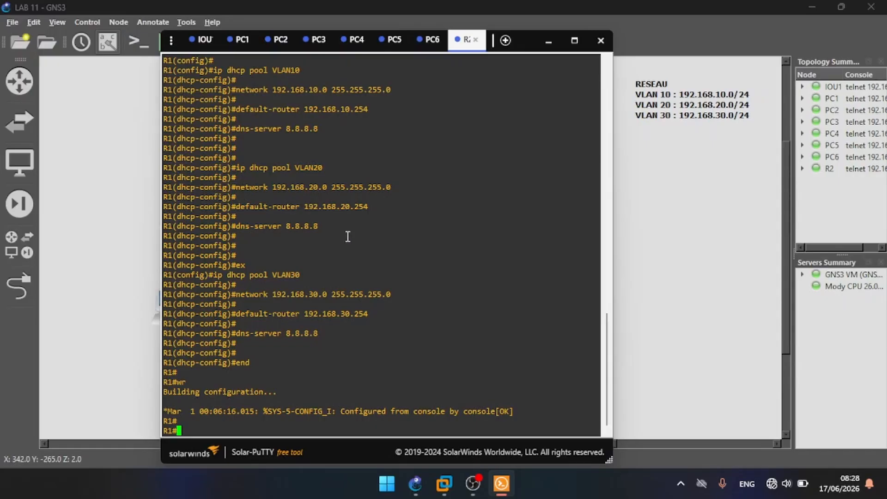
{"action": "key", "text": "Return"}
{"action": "key", "text": "Return"}
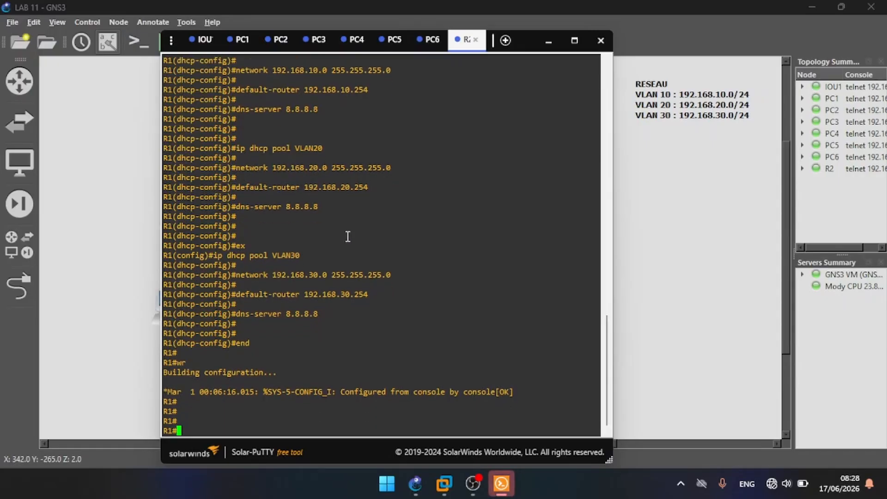
{"action": "type", "text": "sh "}
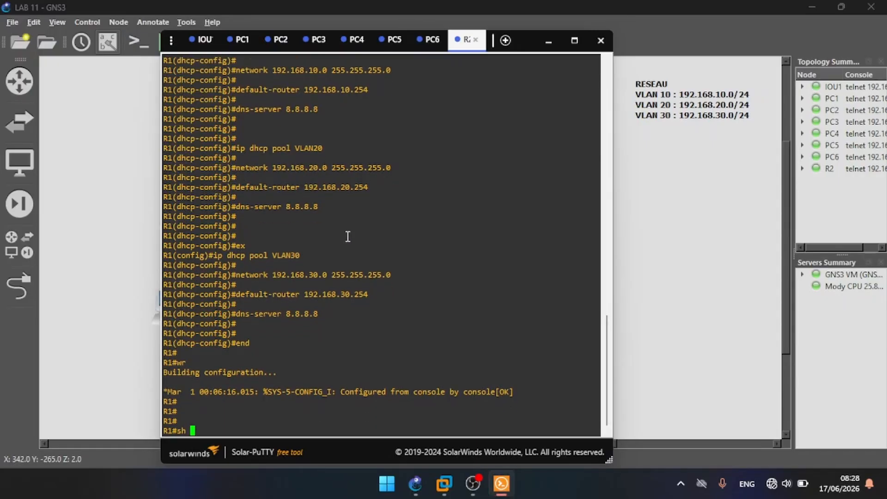
{"action": "type", "text": "ip dhcp bond"}
{"action": "key", "text": "Return"}
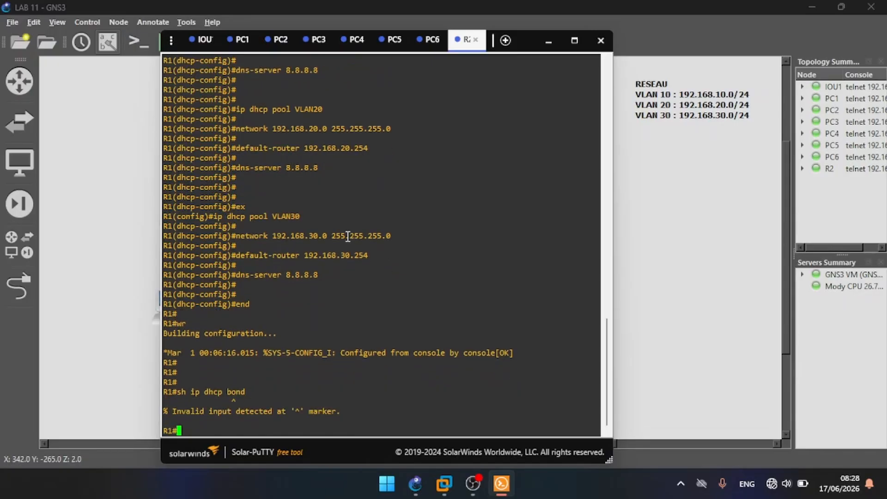
Step: List the router's DHCP bindings with the corrected command sh ip dhcp bind
{"action": "key", "text": "Up"}
{"action": "key", "text": "Left"}
{"action": "key", "text": "Left"}
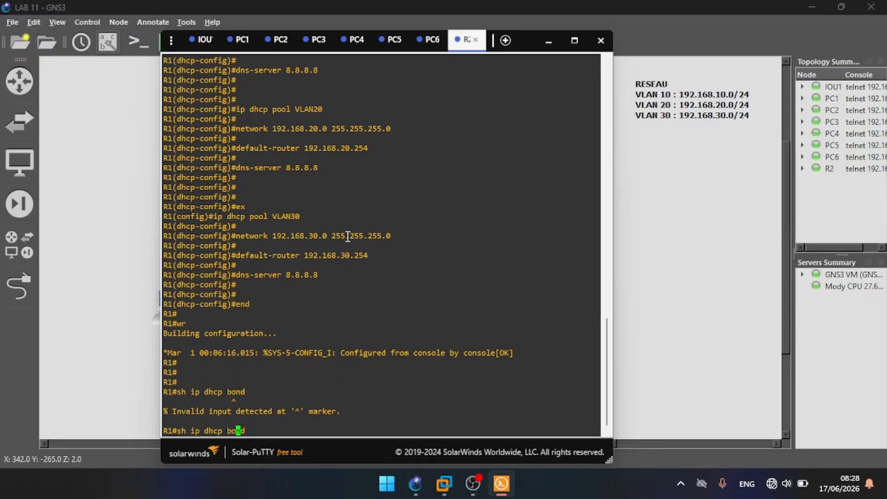
{"action": "key", "text": "BackSpace"}
{"action": "type", "text": "i"}
{"action": "key", "text": "Return"}
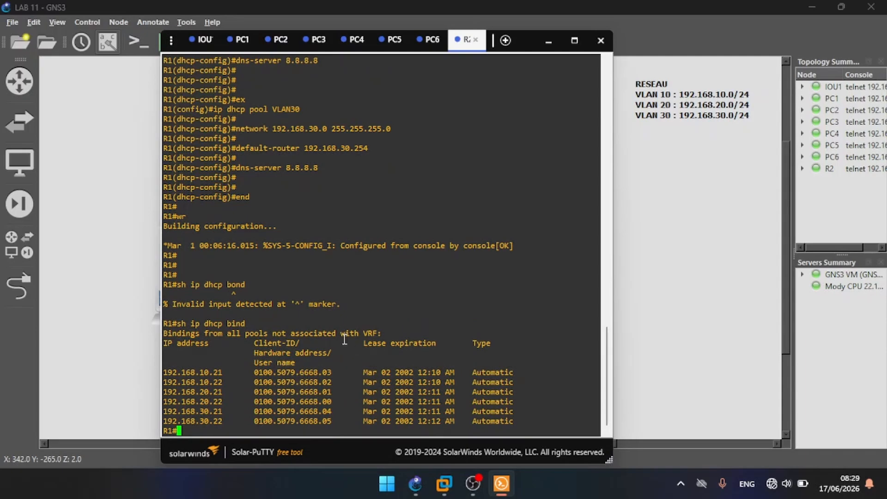
Step: Ping the VLAN 10 host 192.168.10.21 from the router console
{"action": "key", "text": "Return"}
{"action": "key", "text": "Return"}
{"action": "type", "text": "pi"}
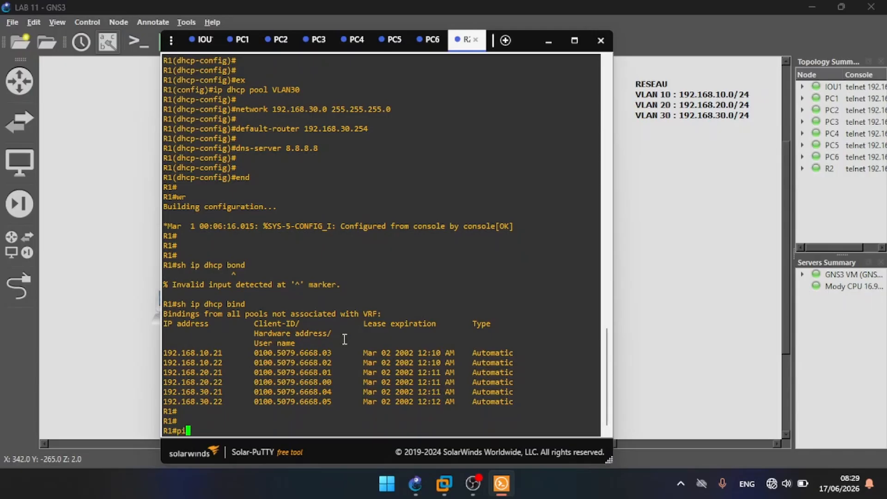
{"action": "type", "text": "ng 192.168.10.21"}
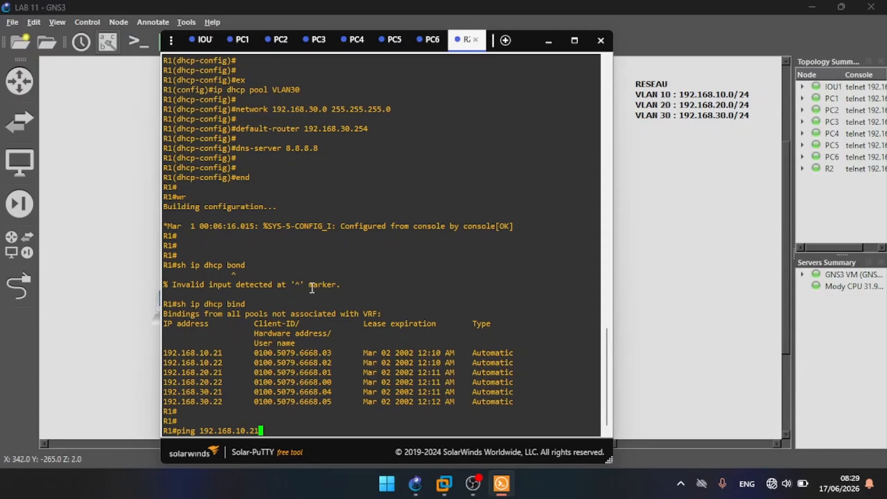
{"action": "key", "text": "Return"}
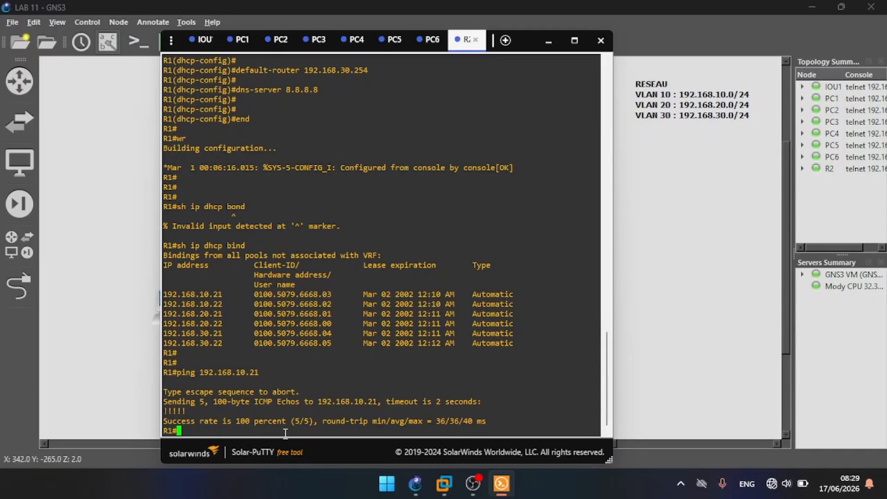
Step: Ping the VLAN 20 host 192.168.20.21 from the router console
{"action": "key", "text": "Up"}
{"action": "key", "text": "Left"}
{"action": "key", "text": "Left"}
{"action": "key", "text": "Left"}
{"action": "key", "text": "Left"}
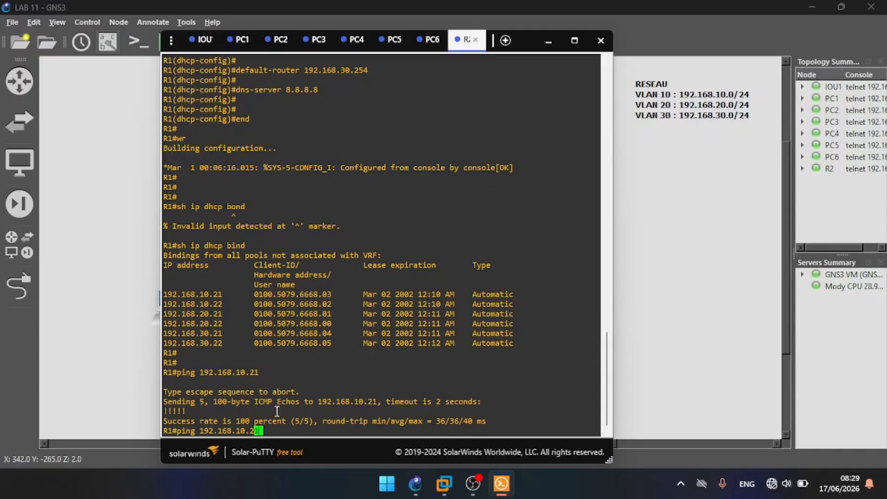
{"action": "key", "text": "BackSpace"}
{"action": "type", "text": "2"}
{"action": "key", "text": "Return"}
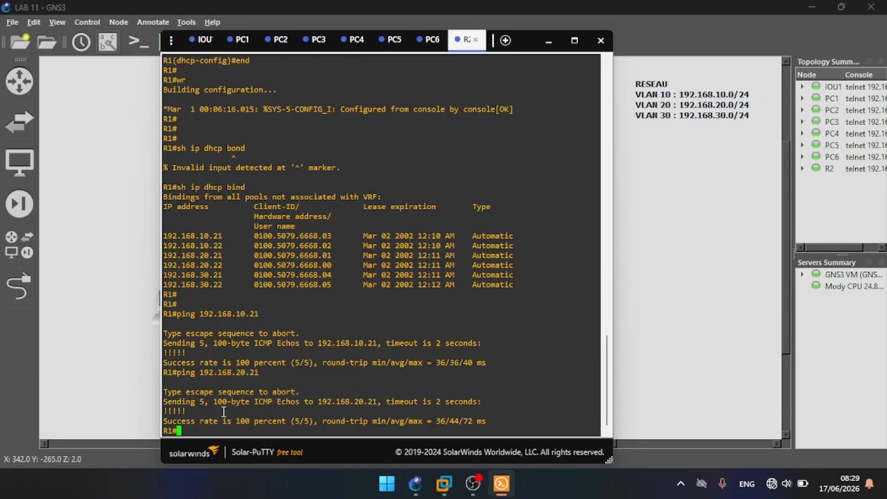
Step: Ping the VLAN 30 host 192.168.30.21 from the router console
{"action": "key", "text": "Up"}
{"action": "key", "text": "Left"}
{"action": "key", "text": "Left"}
{"action": "key", "text": "Left"}
{"action": "key", "text": "Left"}
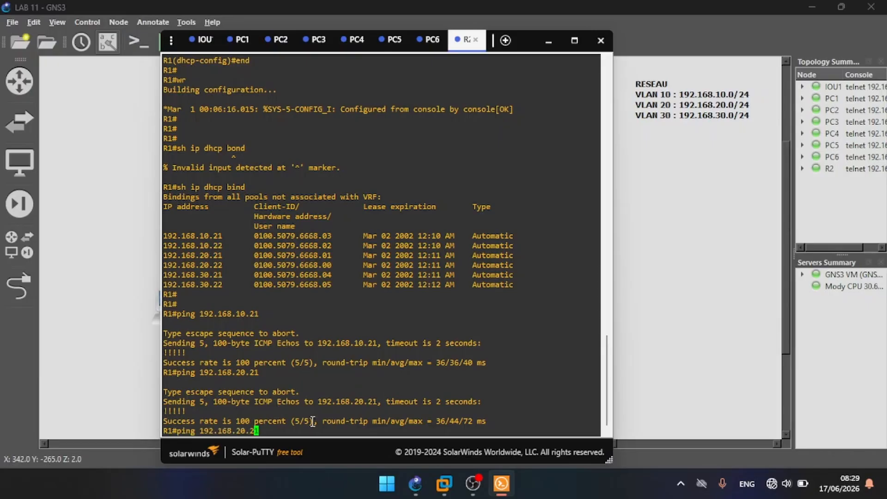
{"action": "key", "text": "BackSpace"}
{"action": "type", "text": "3"}
{"action": "key", "text": "Return"}
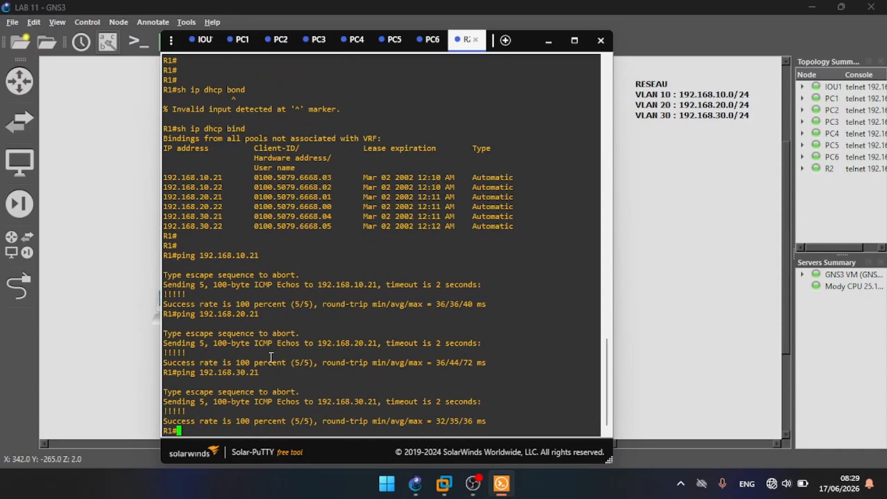
Step: Ping 192.168.10.22 from the PC1 console to test connectivity within VLAN 10
{"action": "left_click", "coordinate": [240, 47]}
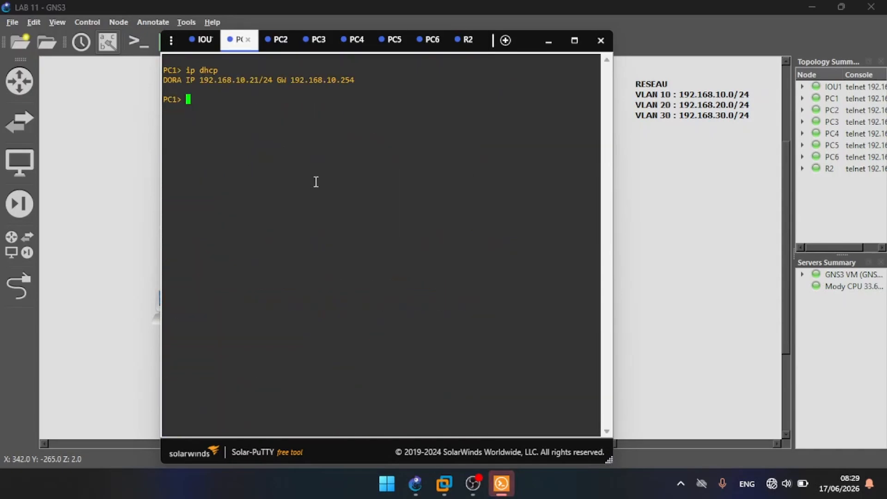
{"action": "type", "text": "ping 192.168.10.22"}
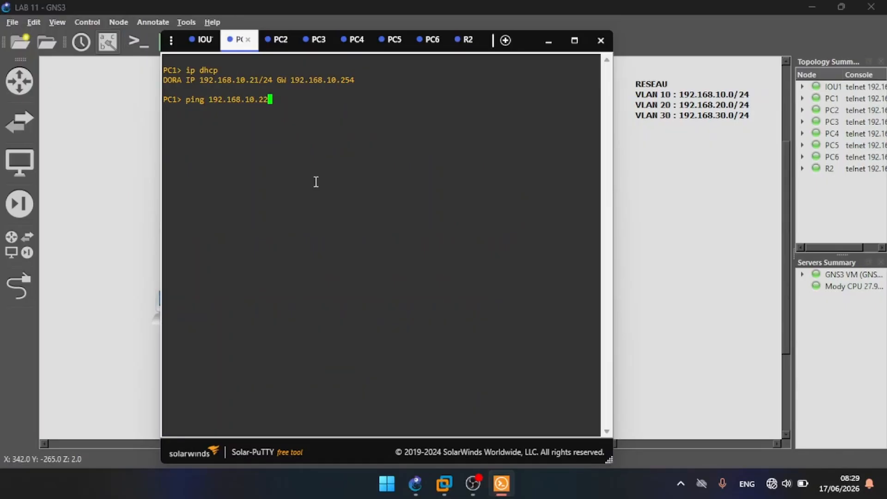
{"action": "key", "text": "Return"}
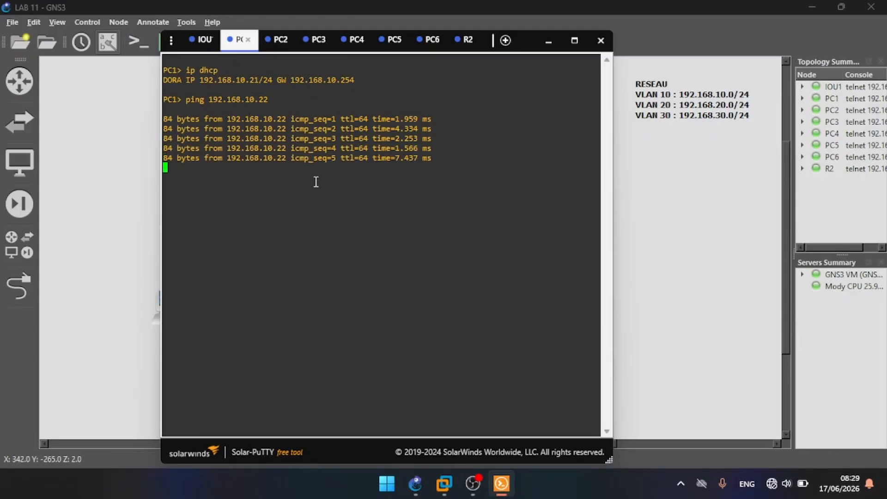
Step: Ping 192.168.20.22 from PC1 to test routing from VLAN 10 to VLAN 20
{"action": "key", "text": "Up"}
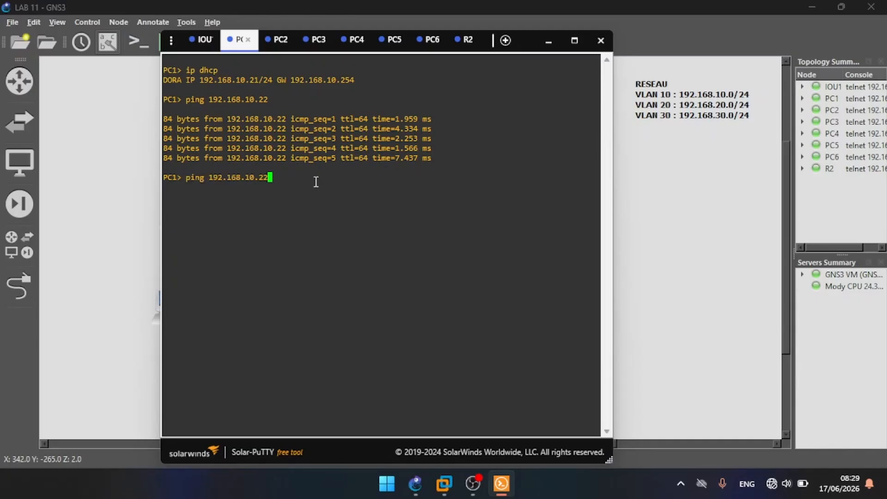
{"action": "key", "text": "Left"}
{"action": "key", "text": "Left"}
{"action": "key", "text": "Left"}
{"action": "key", "text": "Left"}
{"action": "key", "text": "BackSpace"}
{"action": "type", "text": "2"}
{"action": "key", "text": "Return"}
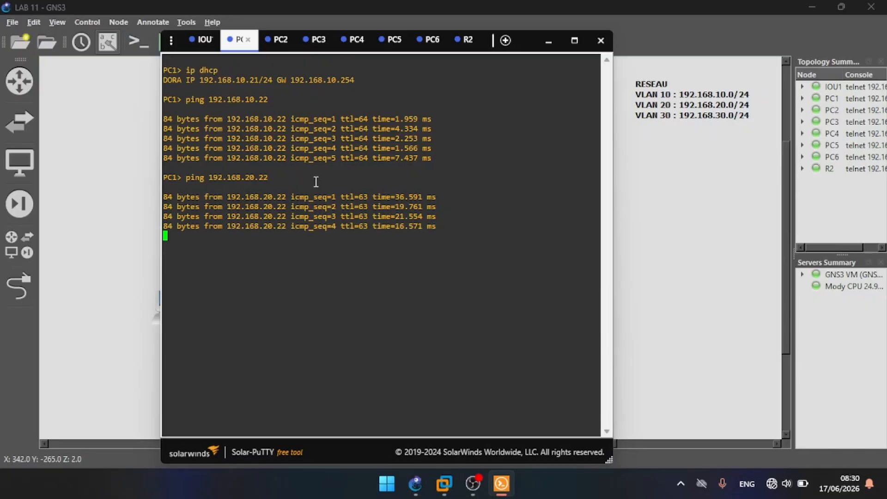
Step: Ping 192.168.30.22 from PC1 to test routing from VLAN 10 to VLAN 30
{"action": "key", "text": "Up"}
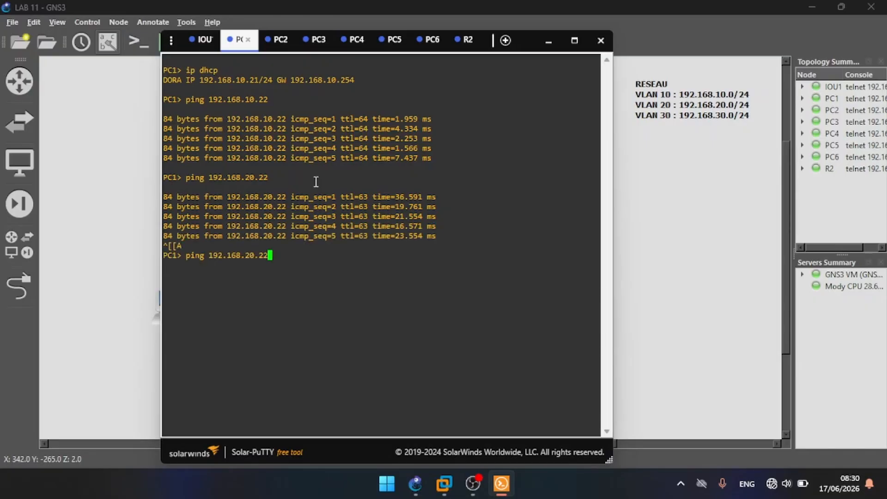
{"action": "key", "text": "Left"}
{"action": "key", "text": "Left"}
{"action": "key", "text": "Left"}
{"action": "key", "text": "Left"}
{"action": "key", "text": "BackSpace"}
{"action": "type", "text": "3"}
{"action": "key", "text": "Return"}
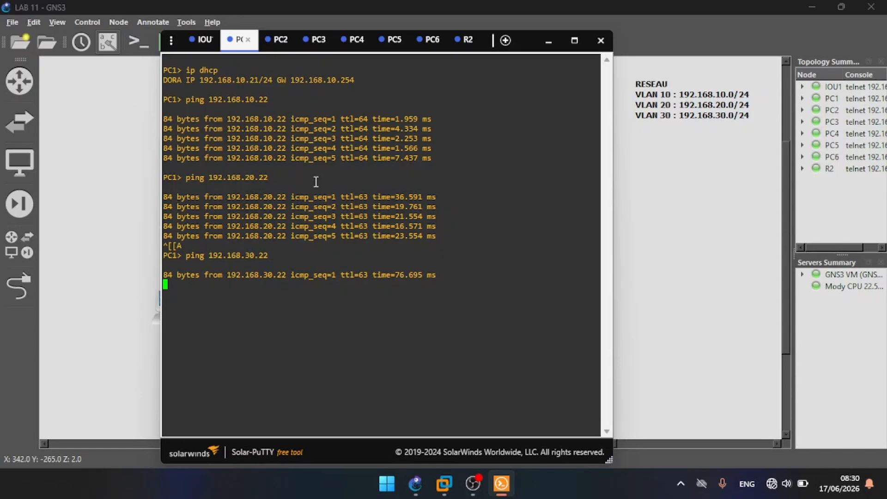